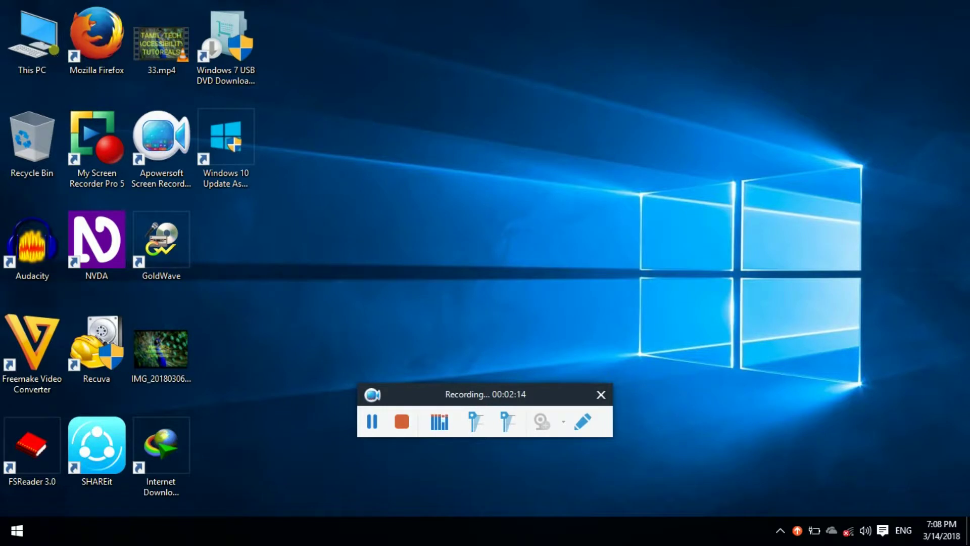
{"action": "key", "text": "super"}
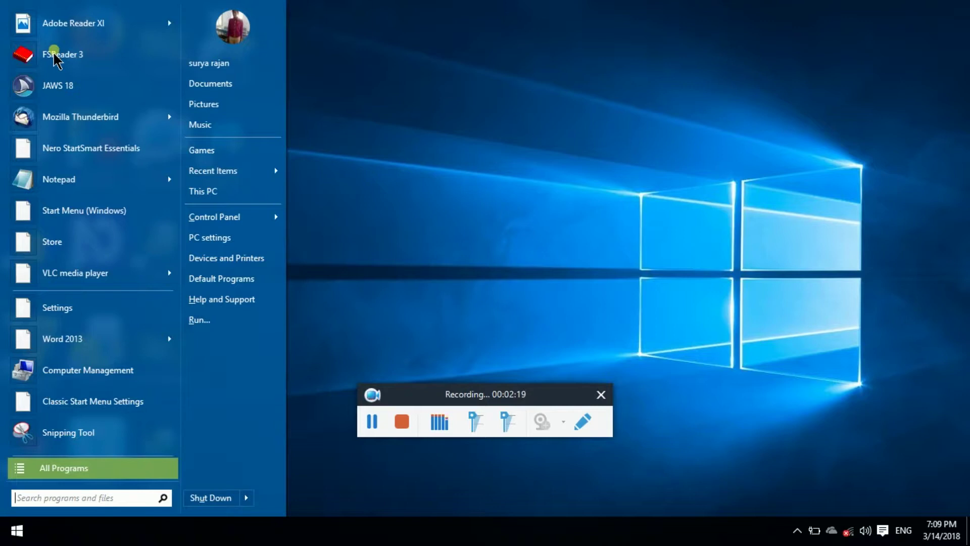
{"action": "key", "text": "Down"}
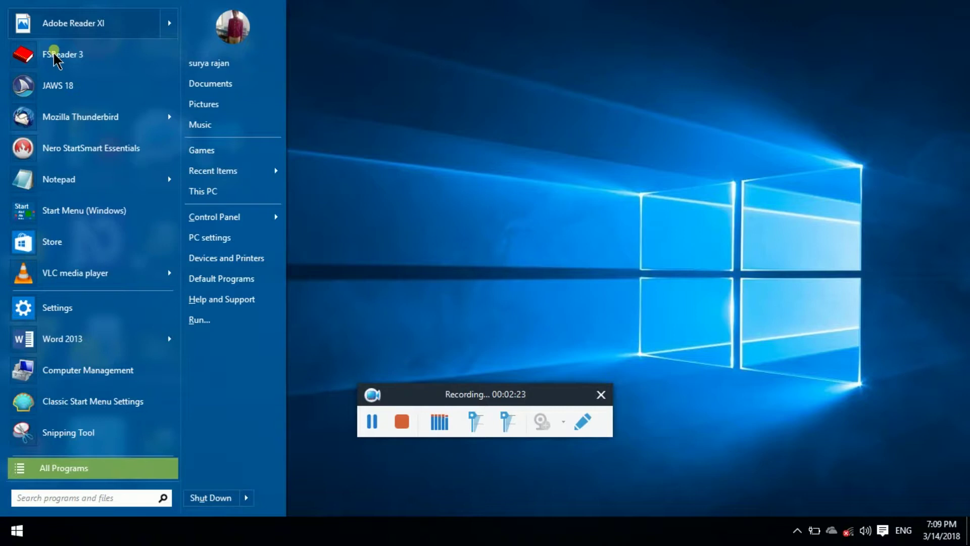
{"action": "key", "text": "c"}
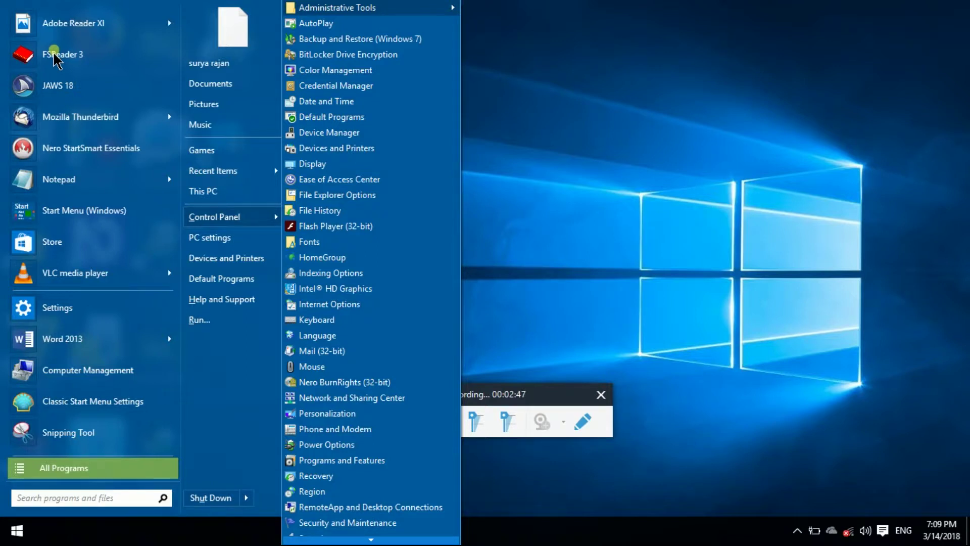
{"action": "key", "text": "Escape"}
{"action": "key", "text": "Escape"}
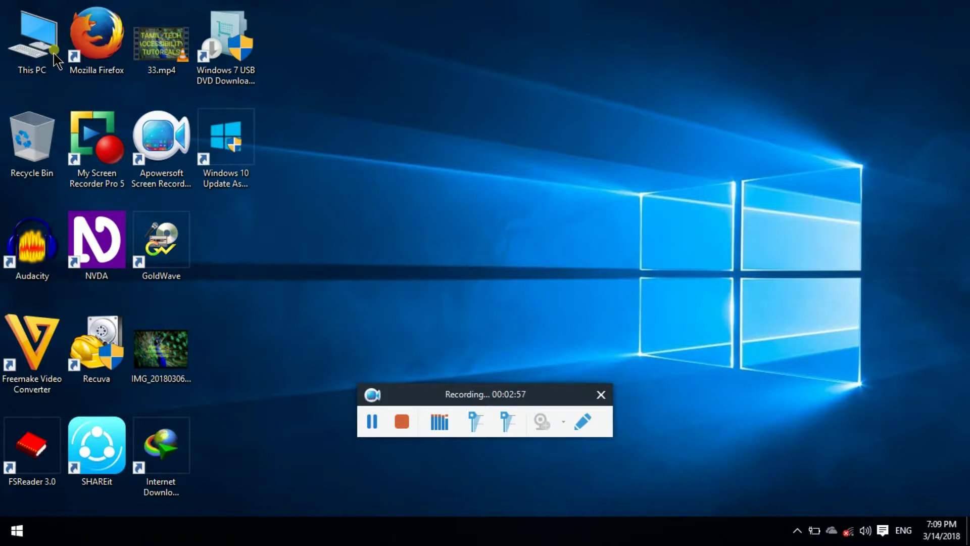
Open File Explorer, look through the frequent folders and recent files in Quick access, and close the window
{"action": "key", "text": "super+e"}
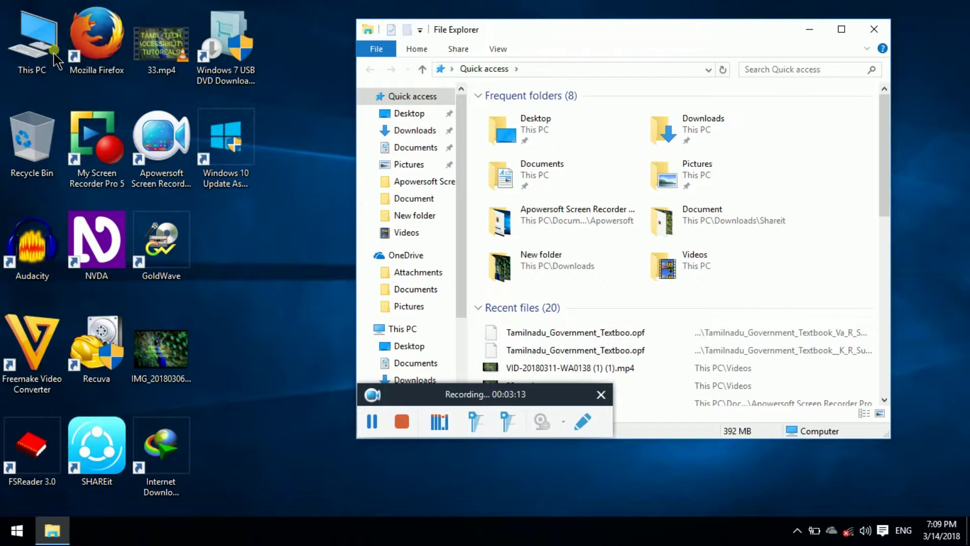
{"action": "key", "text": "Down"}
{"action": "key", "text": "Right"}
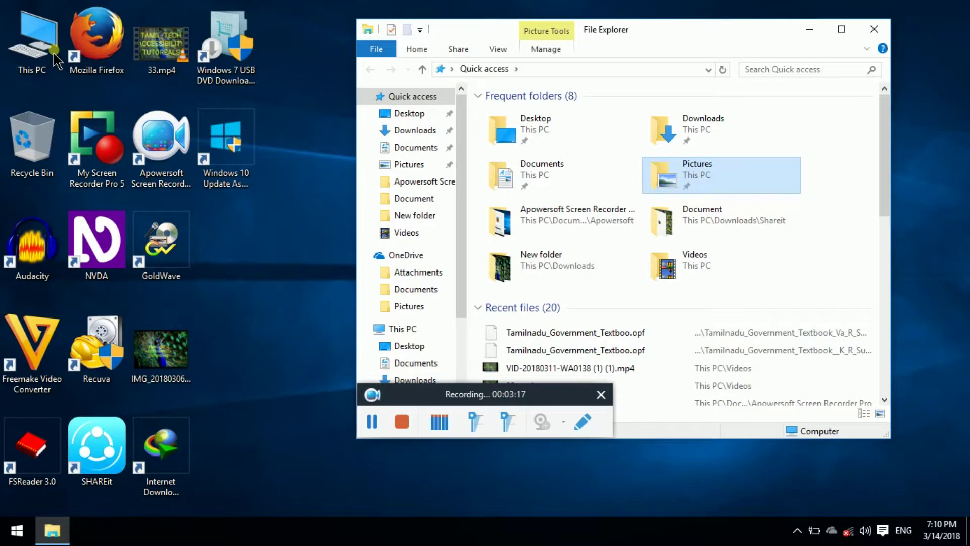
{"action": "key", "text": "Right"}
{"action": "key", "text": "Right"}
{"action": "key", "text": "Right"}
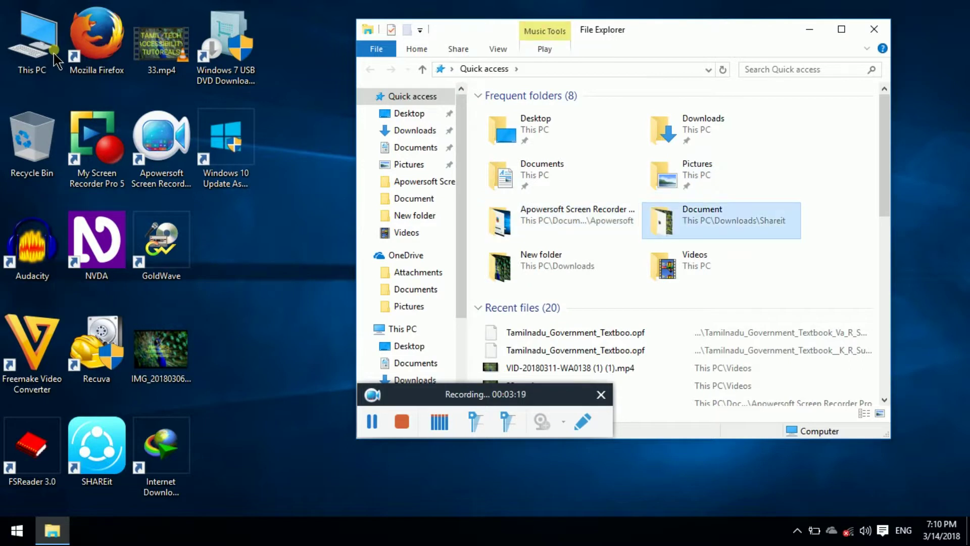
{"action": "key", "text": "Right"}
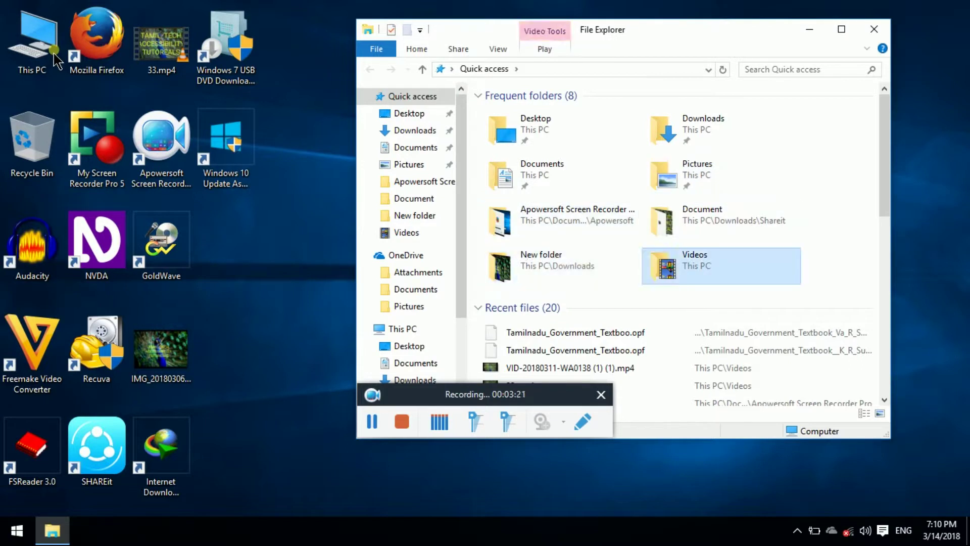
{"action": "key", "text": "Down"}
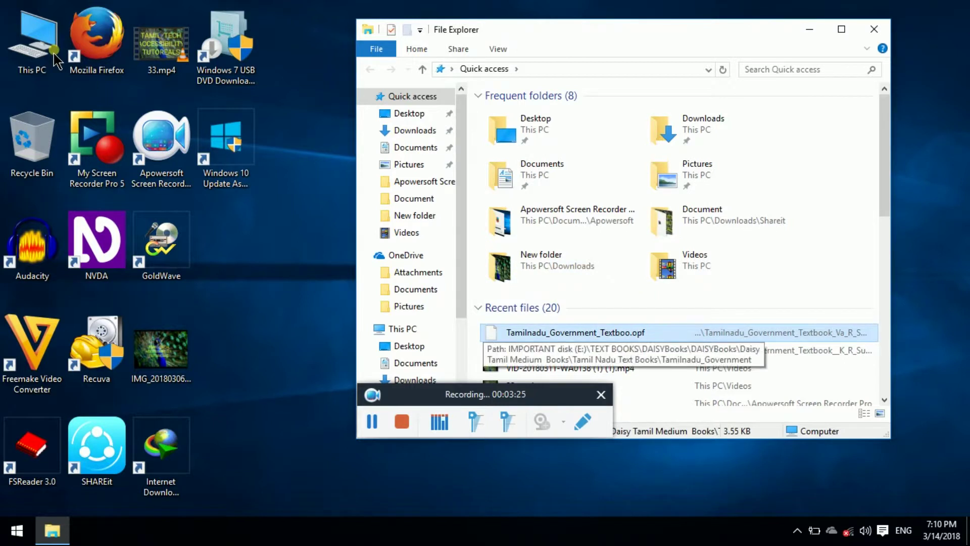
{"action": "key", "text": "Down"}
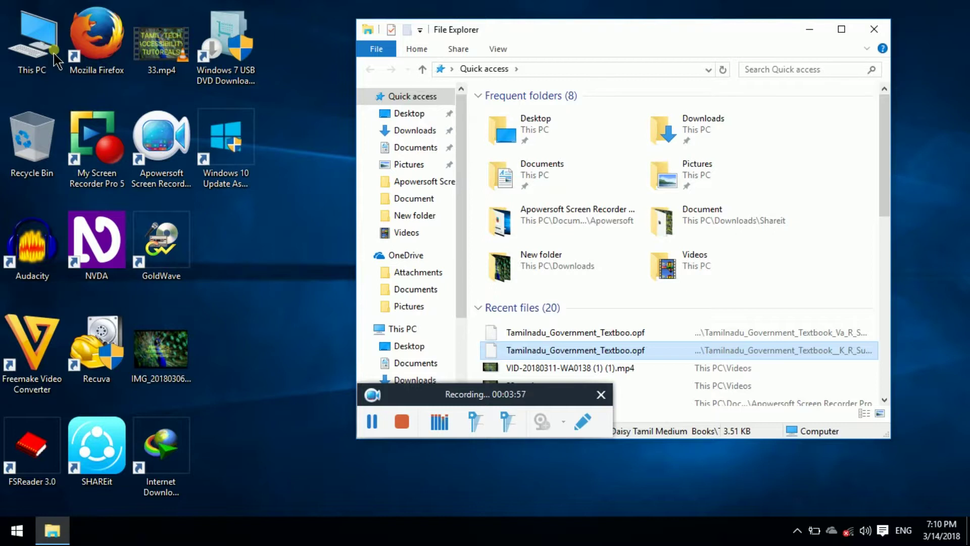
{"action": "key", "text": "alt"}
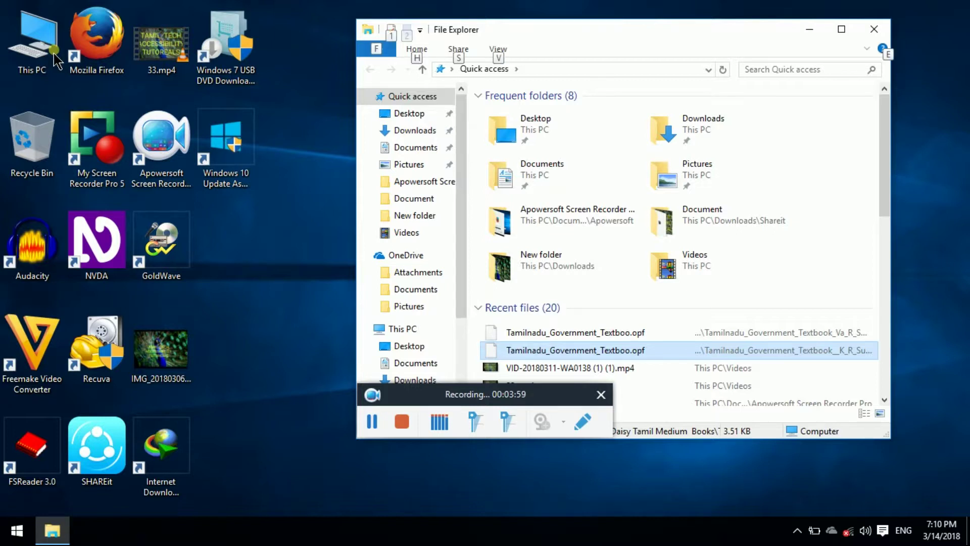
{"action": "key", "text": "alt+F4"}
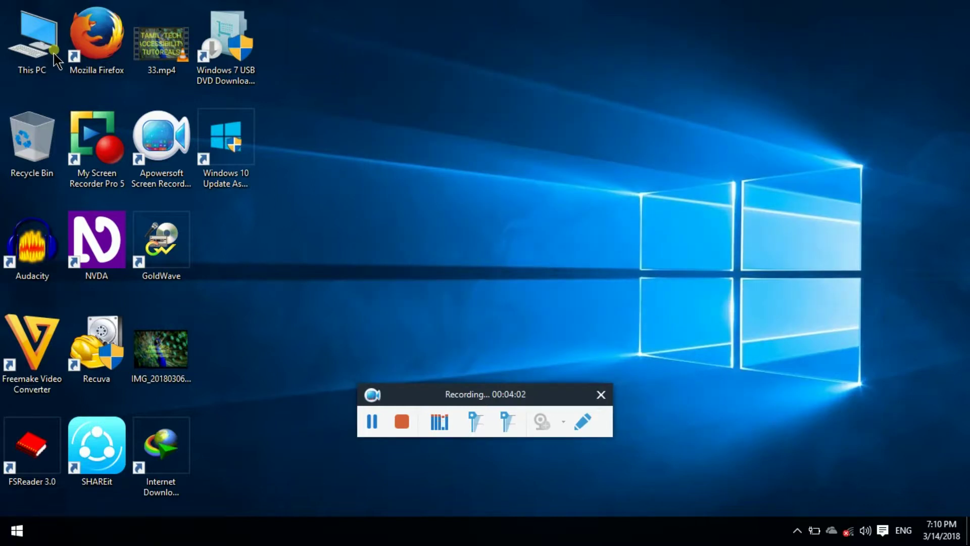
Open File Explorer Options from the Control Panel items
{"action": "key", "text": "super"}
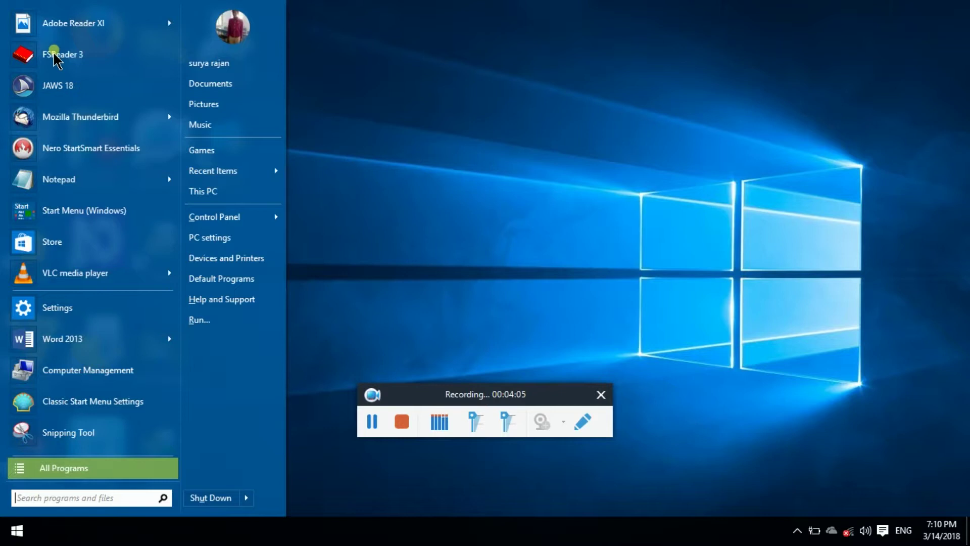
{"action": "key", "text": "Down"}
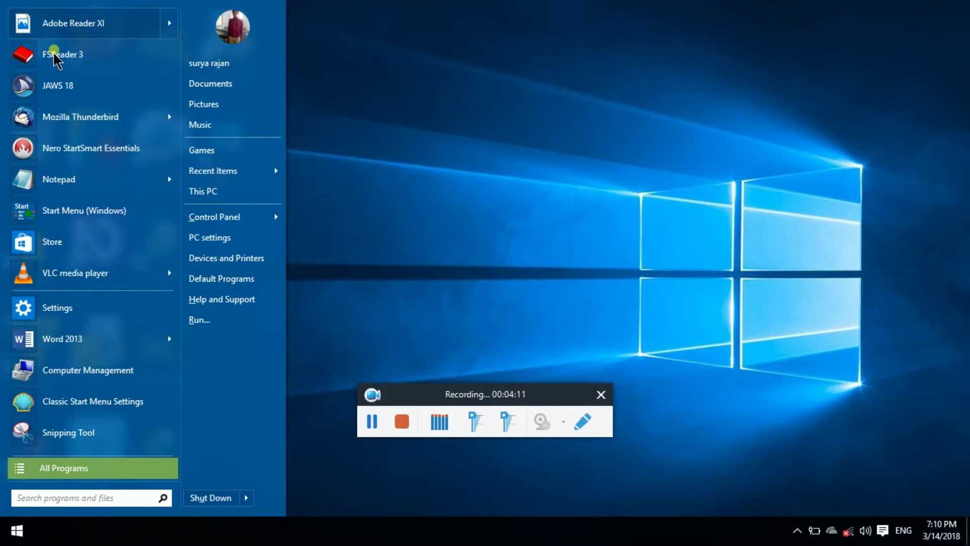
{"action": "key", "text": "c"}
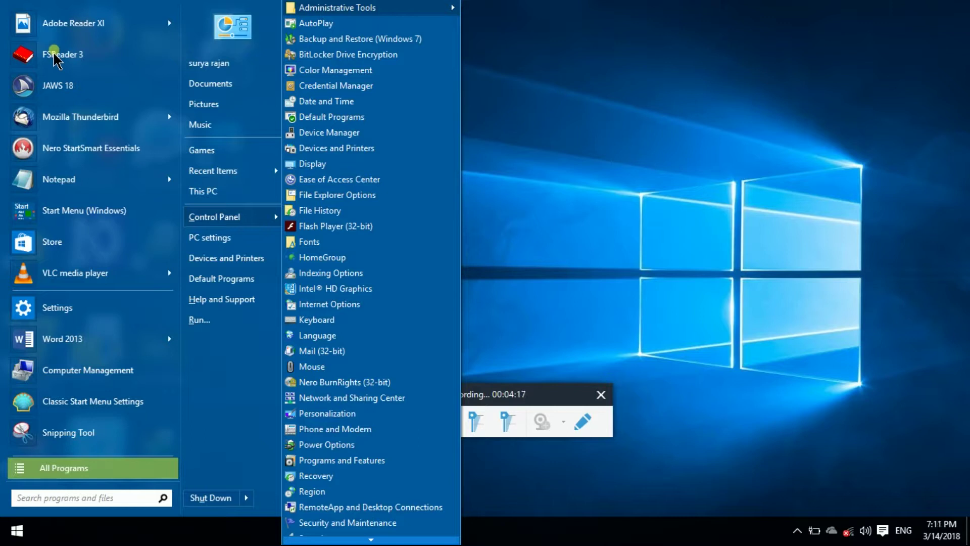
{"action": "key", "text": "f"}
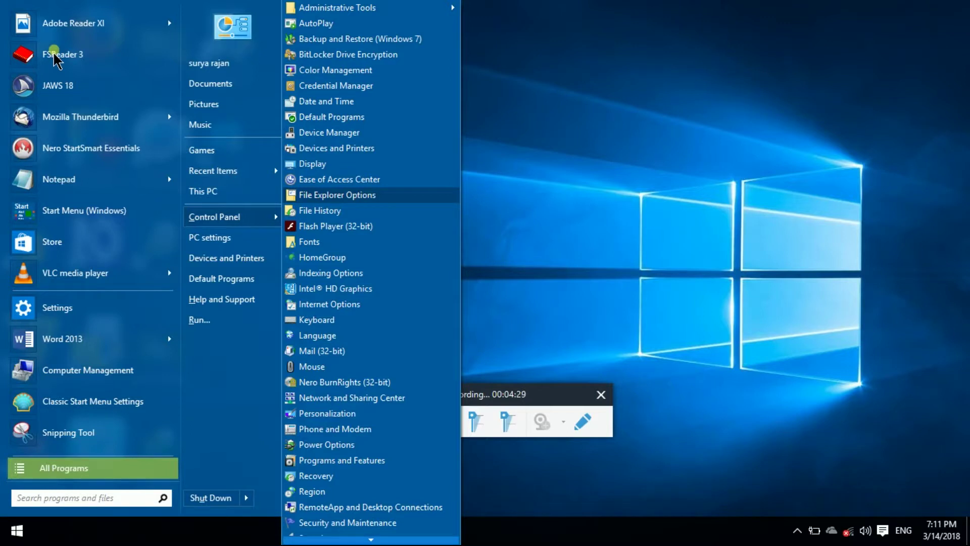
{"action": "key", "text": "Return"}
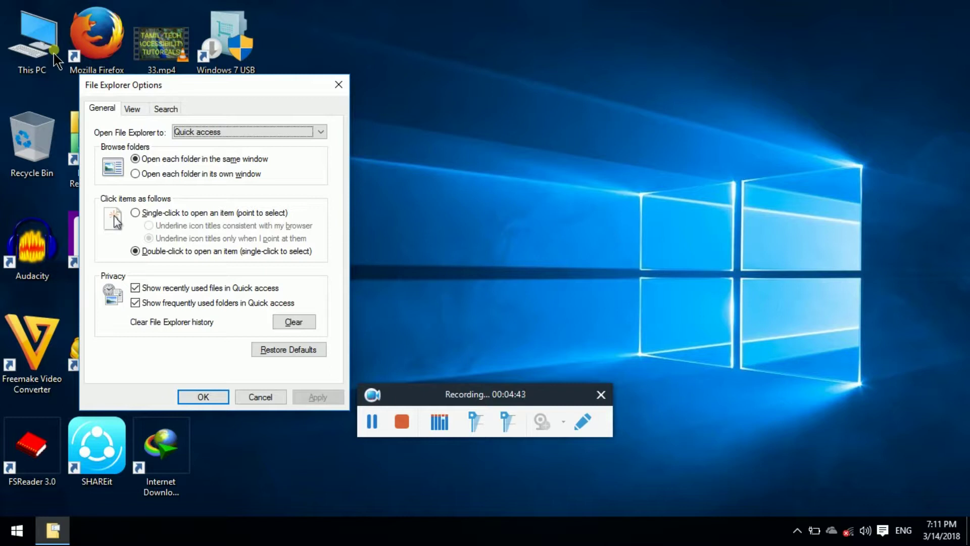
Set File Explorer to open to This PC and apply the change
{"action": "key", "text": "Down"}
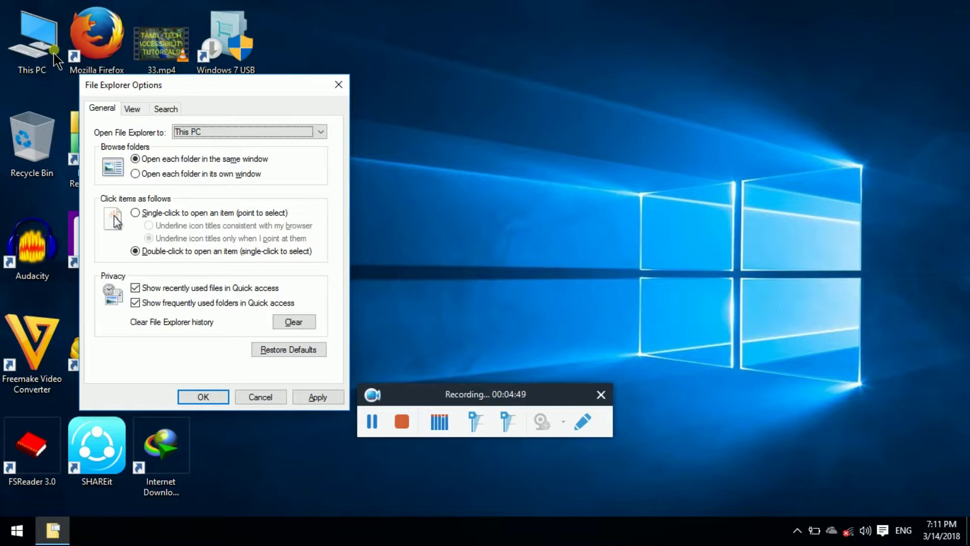
{"action": "key", "text": "Tab"}
{"action": "key", "text": "Tab"}
{"action": "key", "text": "Tab"}
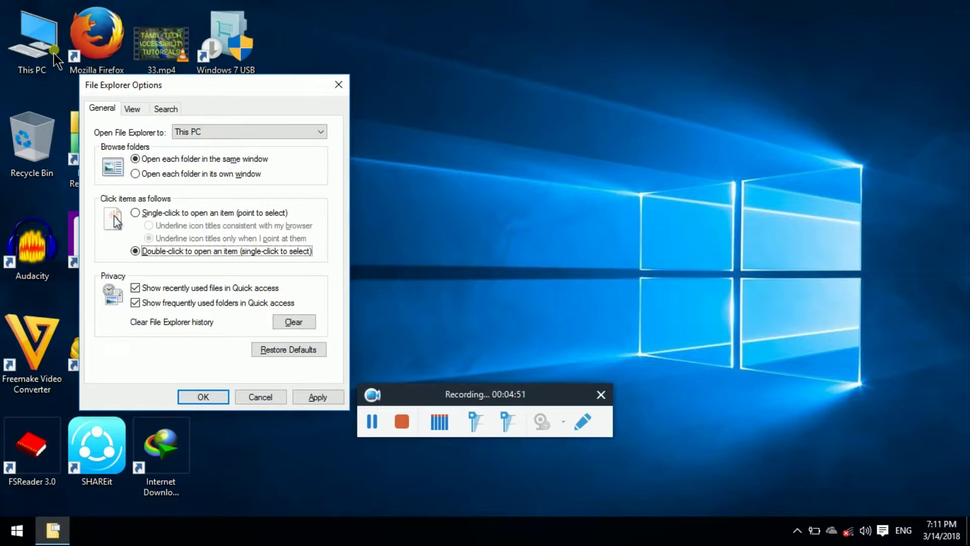
{"action": "key", "text": "Tab"}
{"action": "key", "text": "Tab"}
{"action": "key", "text": "Tab"}
{"action": "key", "text": "Tab"}
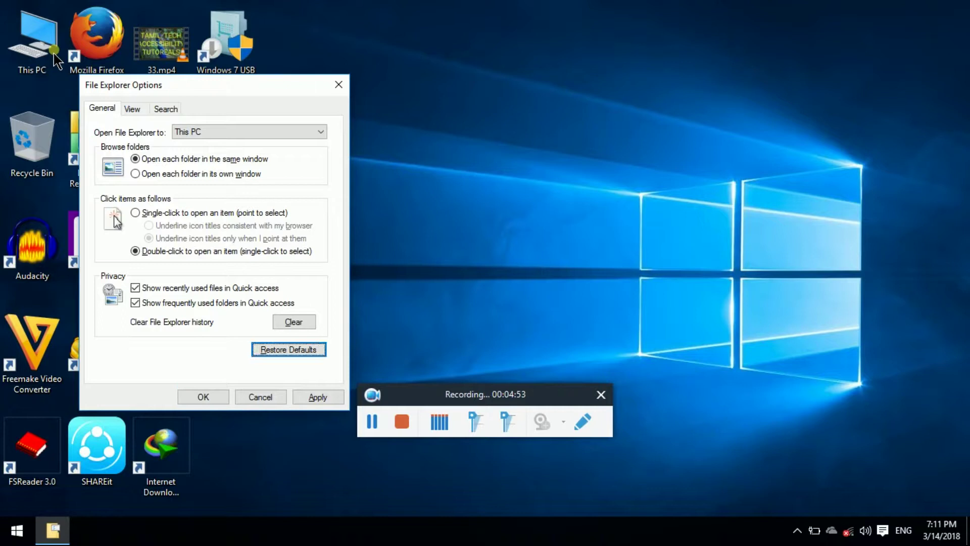
{"action": "key", "text": "Tab"}
{"action": "key", "text": "Tab"}
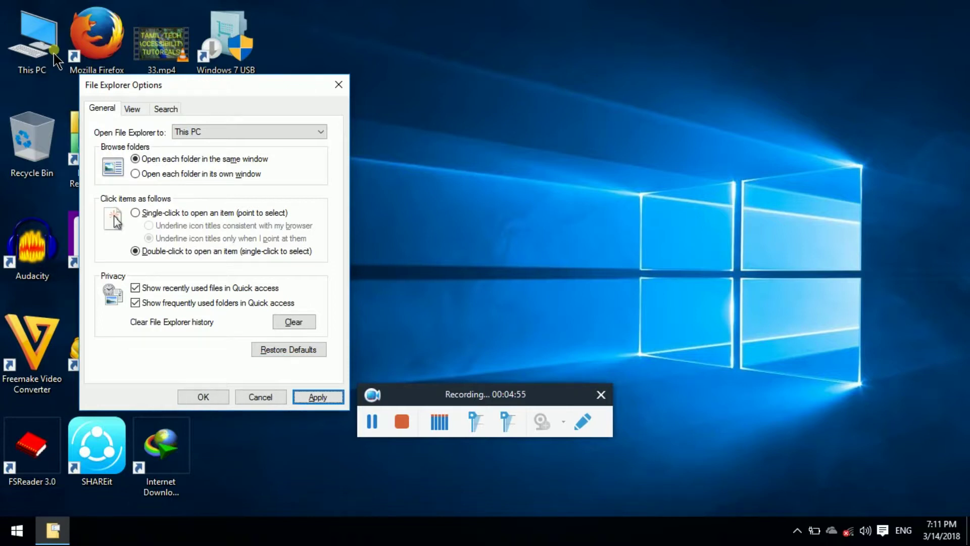
{"action": "key", "text": "Return"}
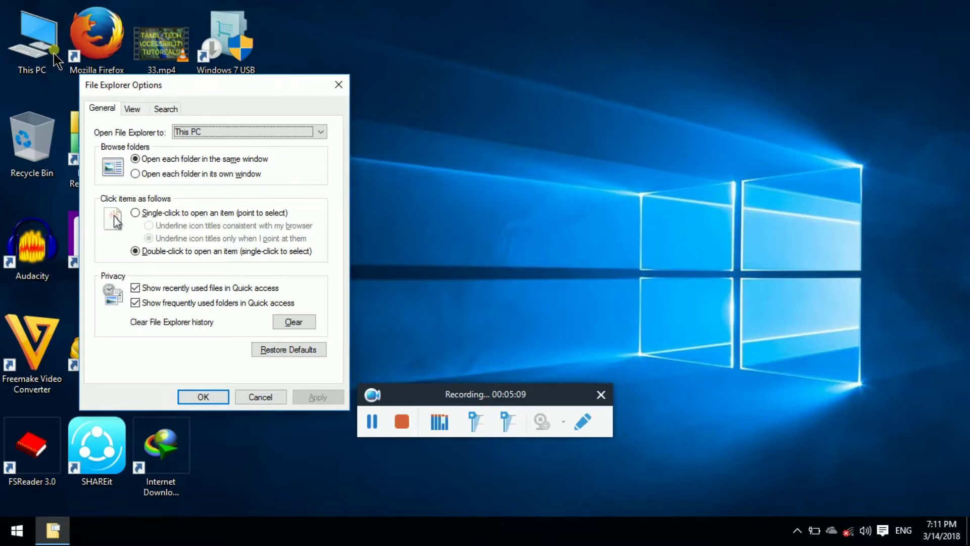
Open a new File Explorer window, go into the Music folder under This PC, and select audio book.mp3
{"action": "key", "text": "super+e"}
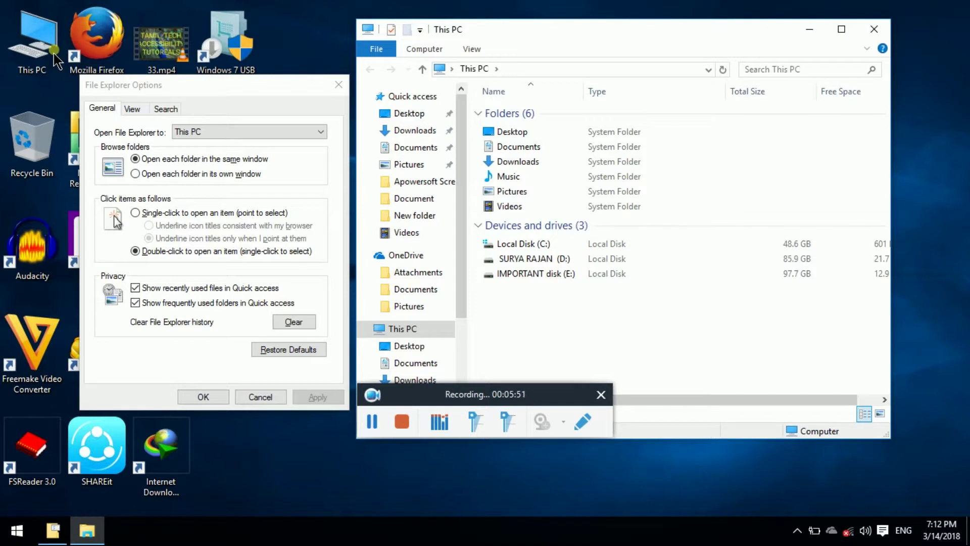
{"action": "key", "text": "Down"}
{"action": "key", "text": "Down"}
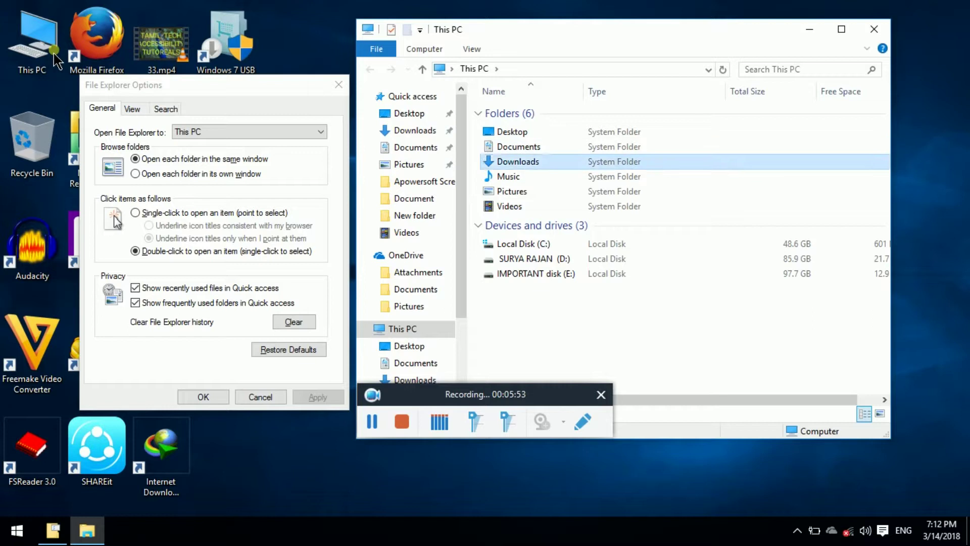
{"action": "key", "text": "Down"}
{"action": "key", "text": "Up"}
{"action": "key", "text": "Down"}
{"action": "key", "text": "Return"}
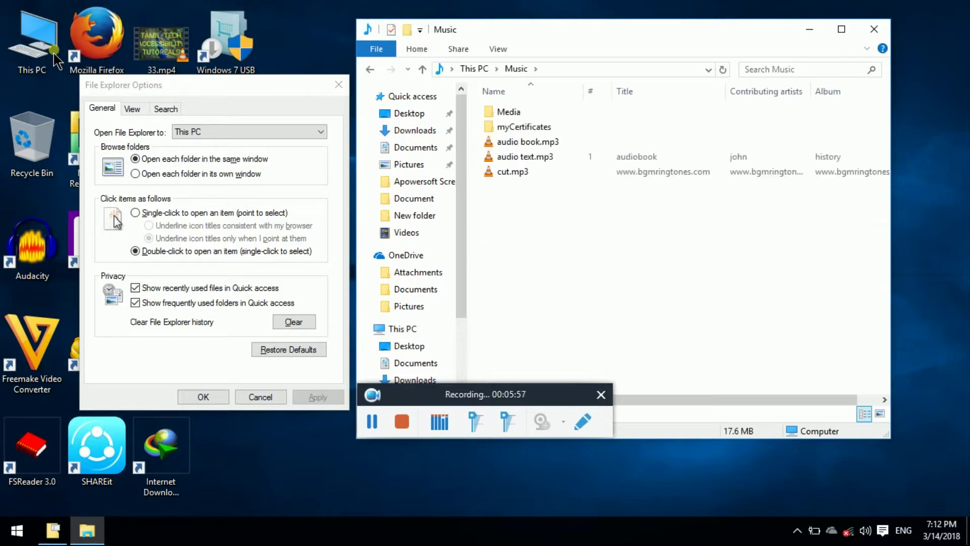
{"action": "key", "text": "Down"}
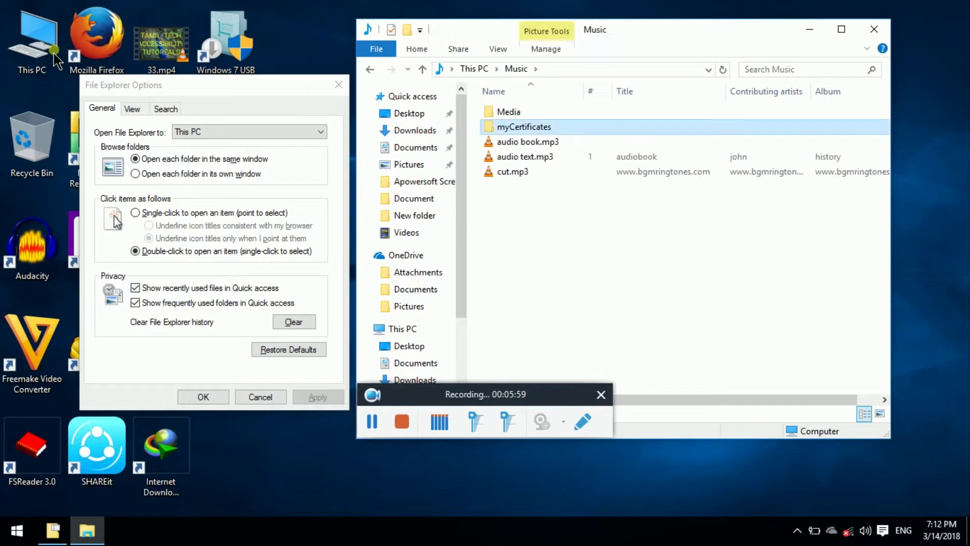
{"action": "key", "text": "Down"}
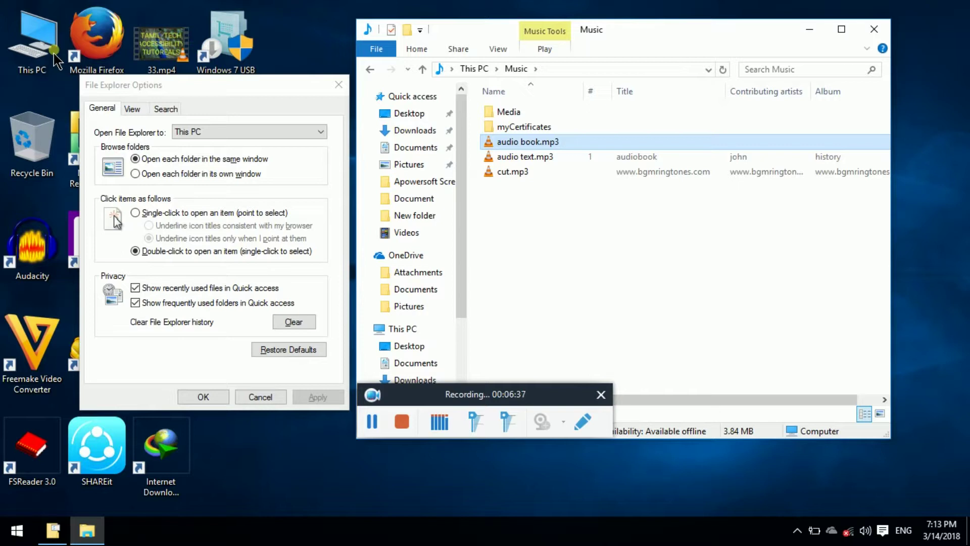
Return to File Explorer Options and review the advanced view settings under Files and Folders, from thumbnail display through hidden files and empty drives
{"action": "key", "text": "alt+Tab"}
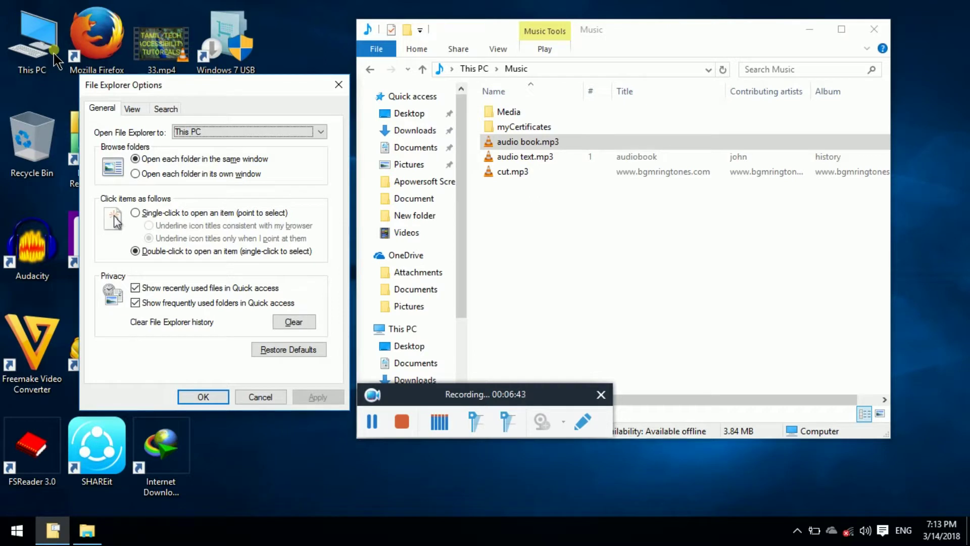
{"action": "key", "text": "ctrl+Tab"}
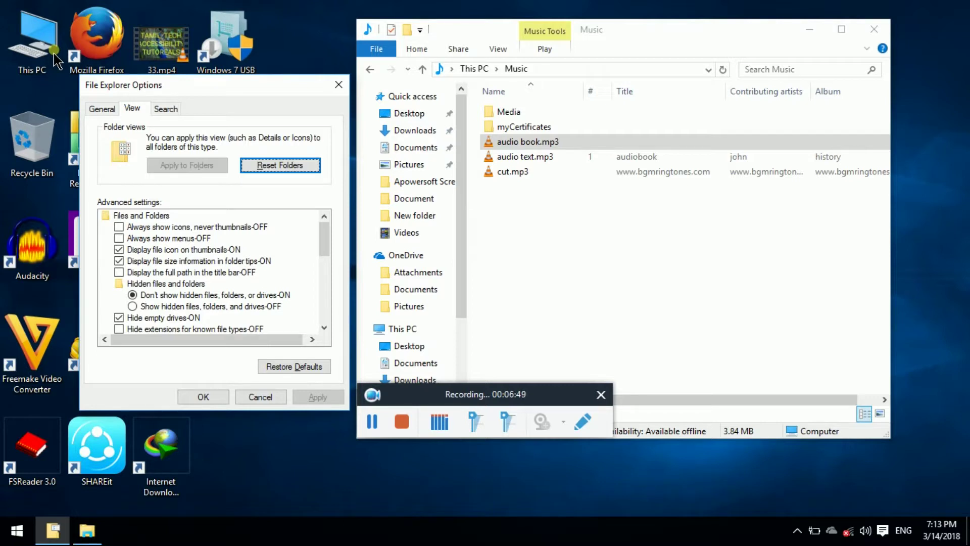
{"action": "key", "text": "Tab"}
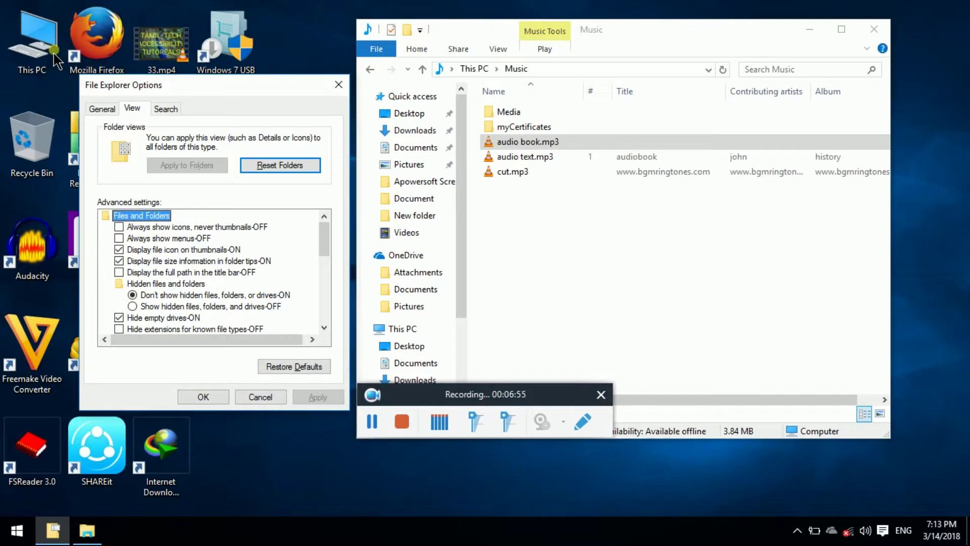
{"action": "key", "text": "Tab"}
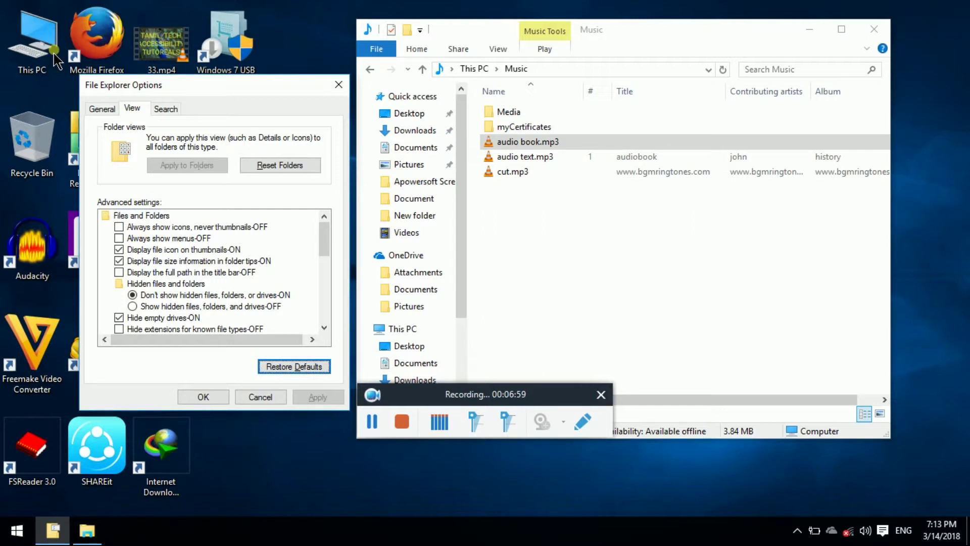
{"action": "key", "text": "shift+Tab"}
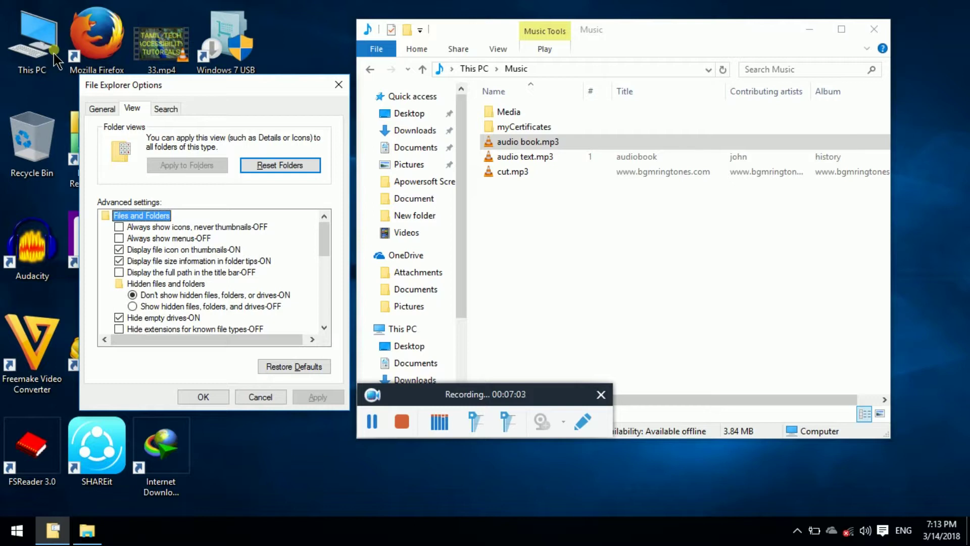
{"action": "key", "text": "Down"}
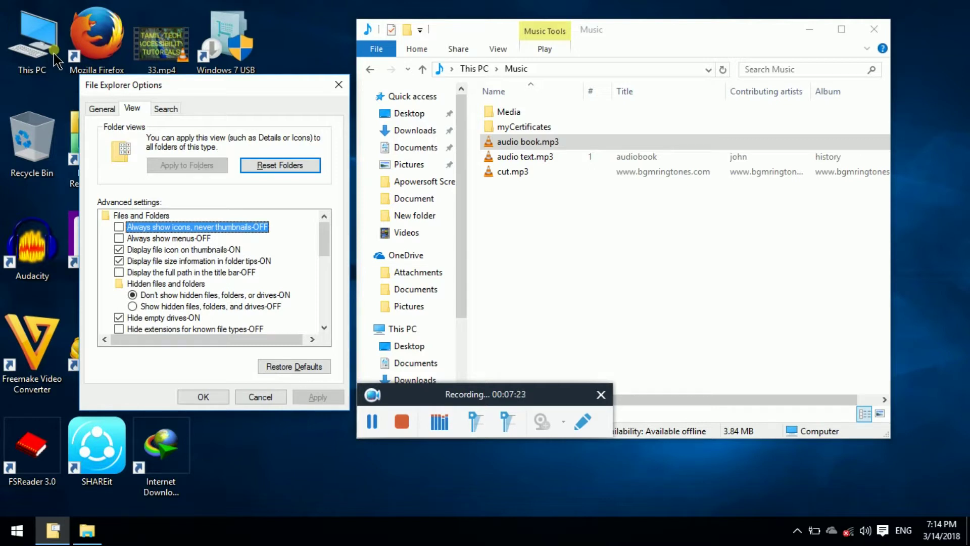
{"action": "key", "text": "Down"}
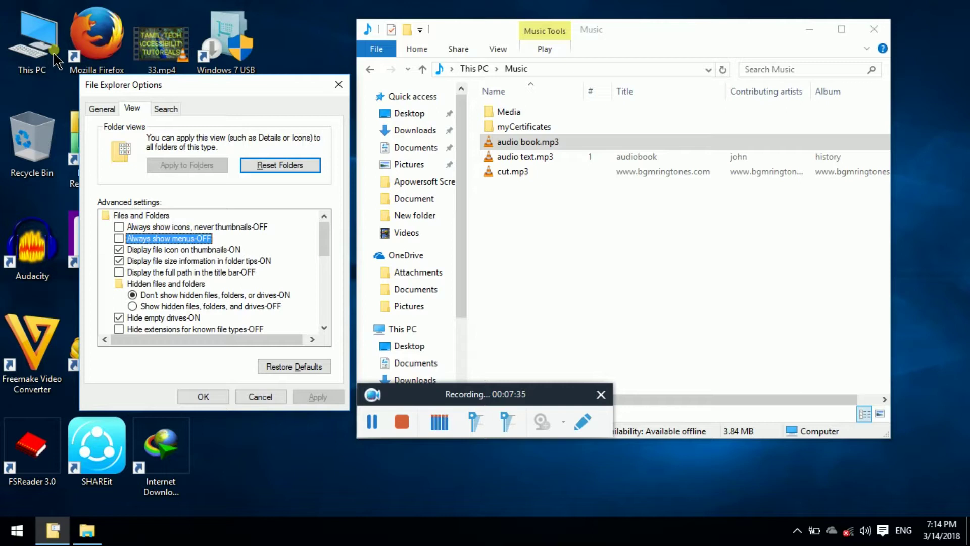
{"action": "key", "text": "Down"}
{"action": "key", "text": "Down"}
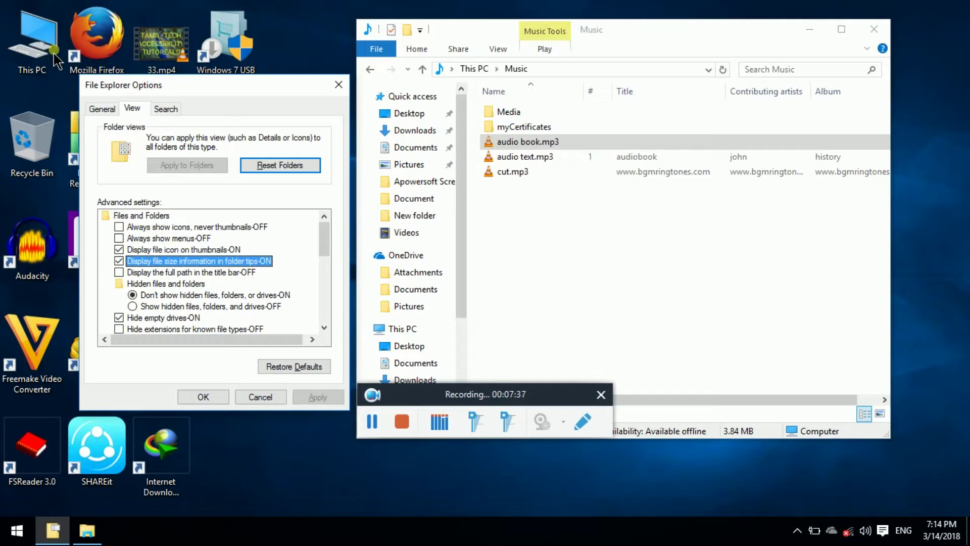
{"action": "key", "text": "Down"}
{"action": "key", "text": "Down"}
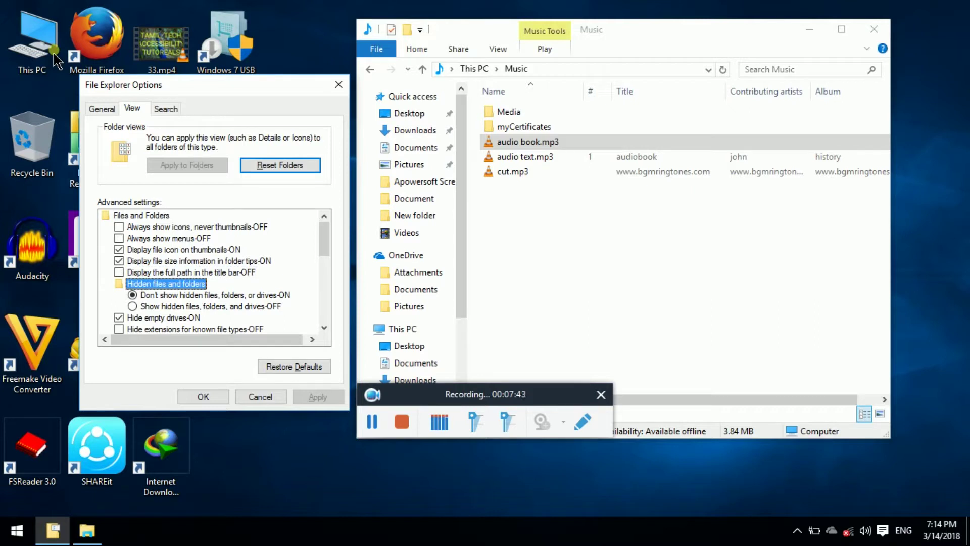
{"action": "key", "text": "Down"}
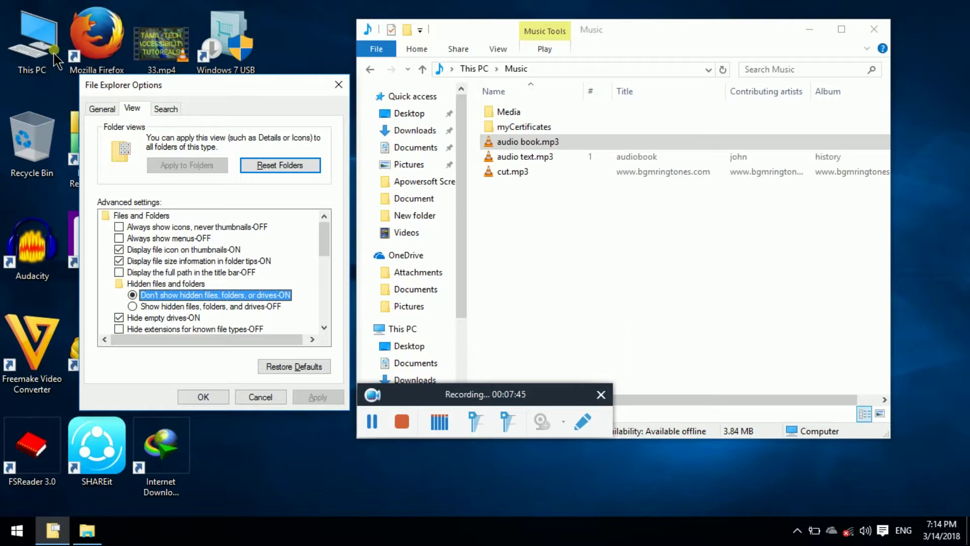
{"action": "key", "text": "Down"}
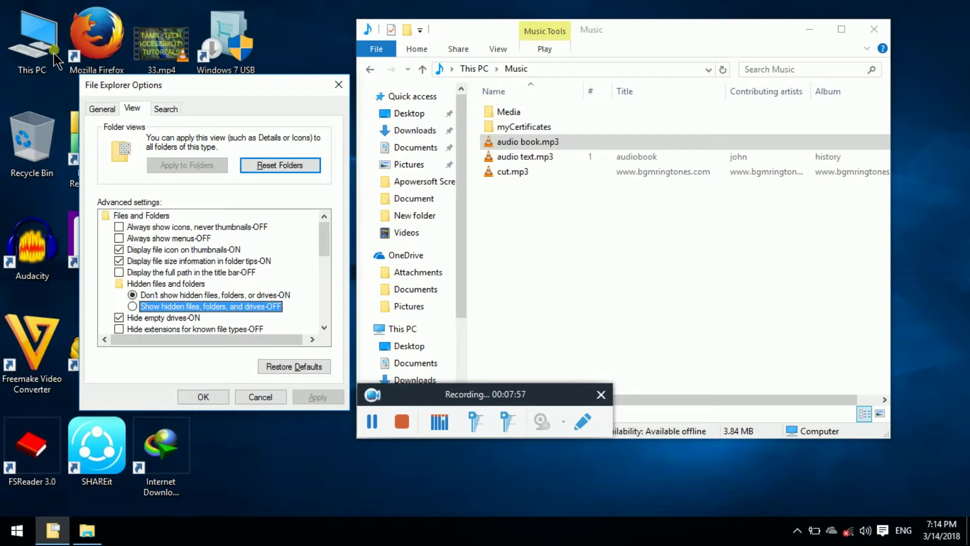
{"action": "key", "text": "Down"}
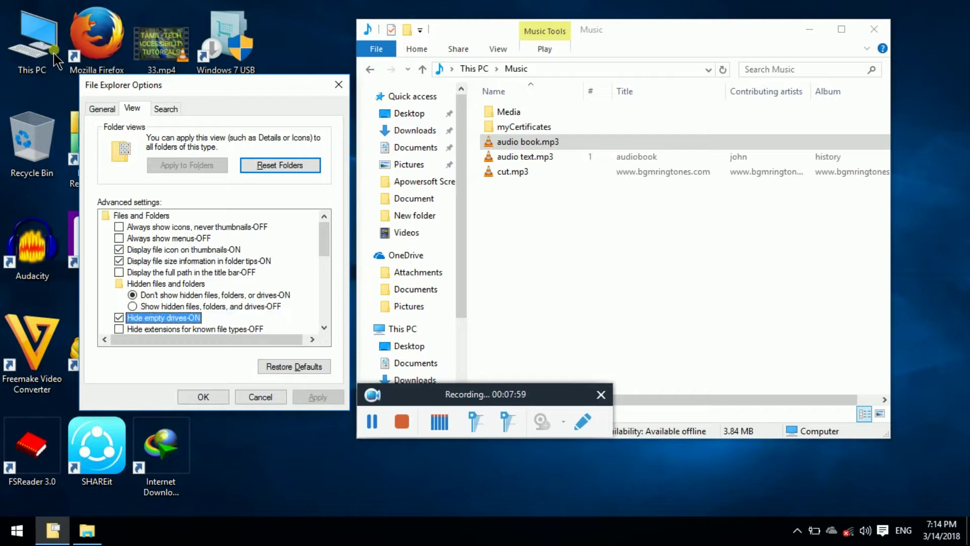
Turn on Hide extensions for known file types in the advanced view settings and apply the change
{"action": "key", "text": "Down"}
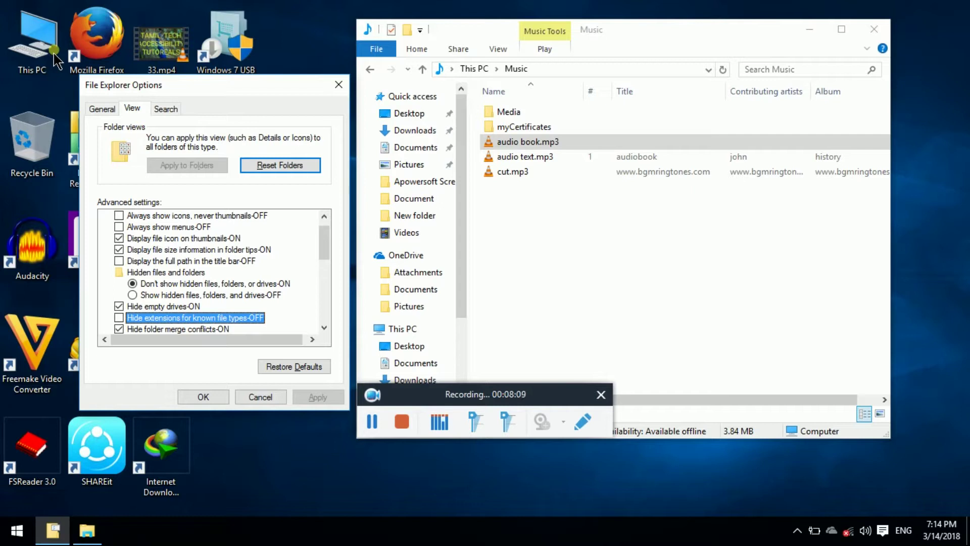
{"action": "key", "text": "space"}
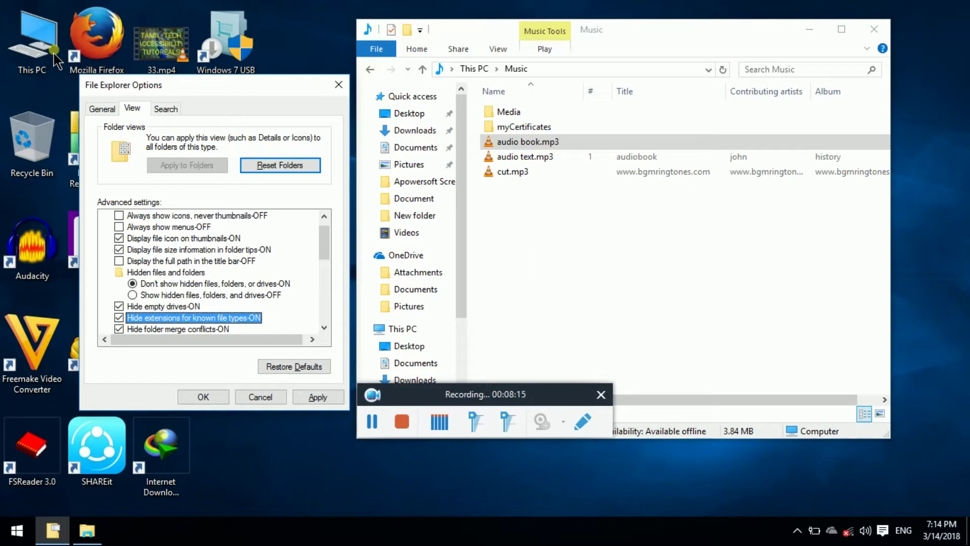
{"action": "key", "text": "Tab"}
{"action": "key", "text": "Tab"}
{"action": "key", "text": "Tab"}
{"action": "key", "text": "Tab"}
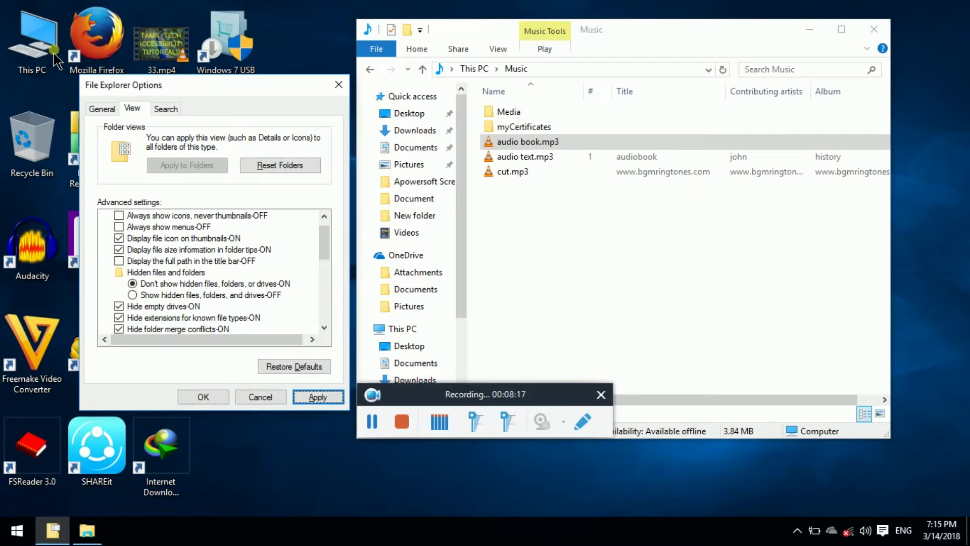
{"action": "key", "text": "Return"}
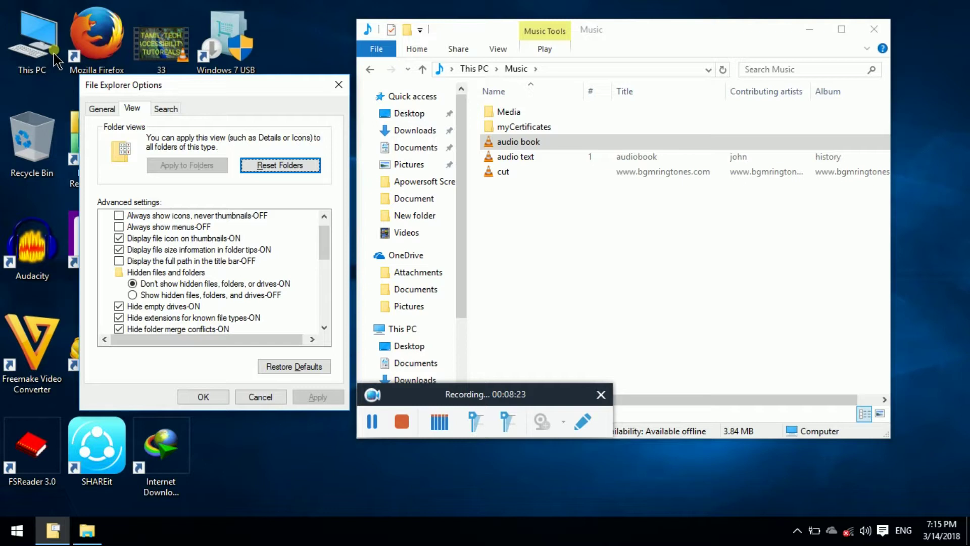
Switch to the Music folder and examine the audio book file's name and column details with known file extensions hidden
{"action": "key", "text": "alt+Tab"}
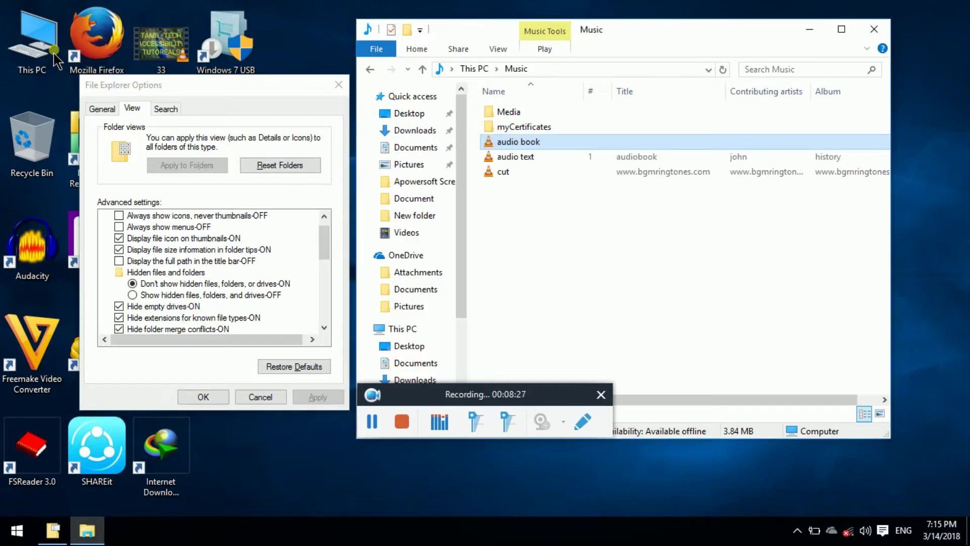
{"action": "key", "text": "Up"}
{"action": "key", "text": "Down"}
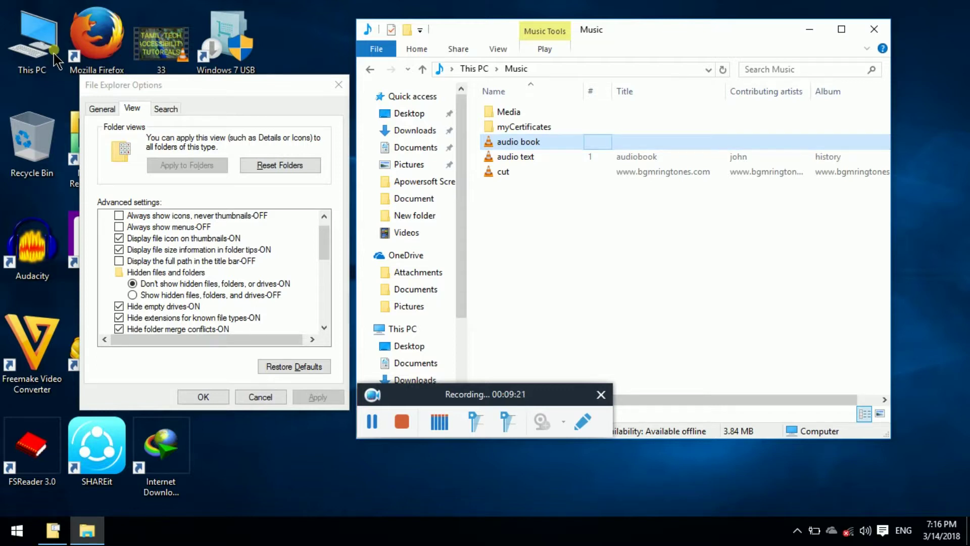
{"action": "key", "text": "ctrl+alt+Right"}
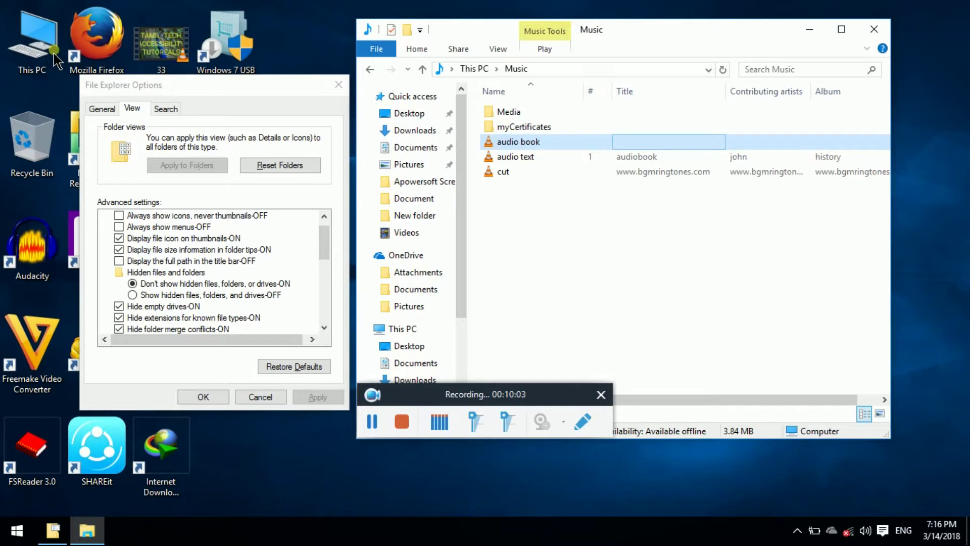
Return to File Explorer Options, turn off Hide extensions for known file types, and apply the change
{"action": "key", "text": "alt+Tab"}
{"action": "key", "text": "shift+Tab"}
{"action": "key", "text": "Tab"}
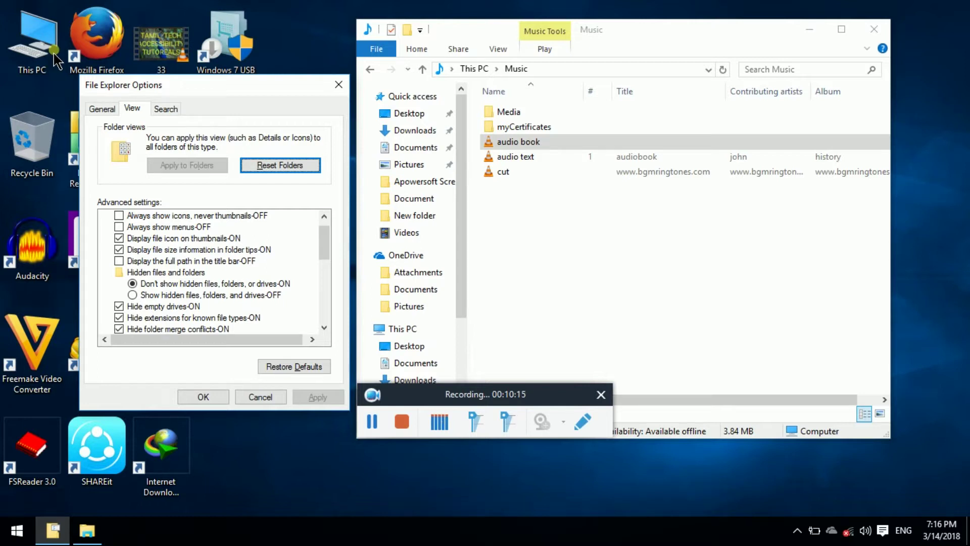
{"action": "key", "text": "Tab"}
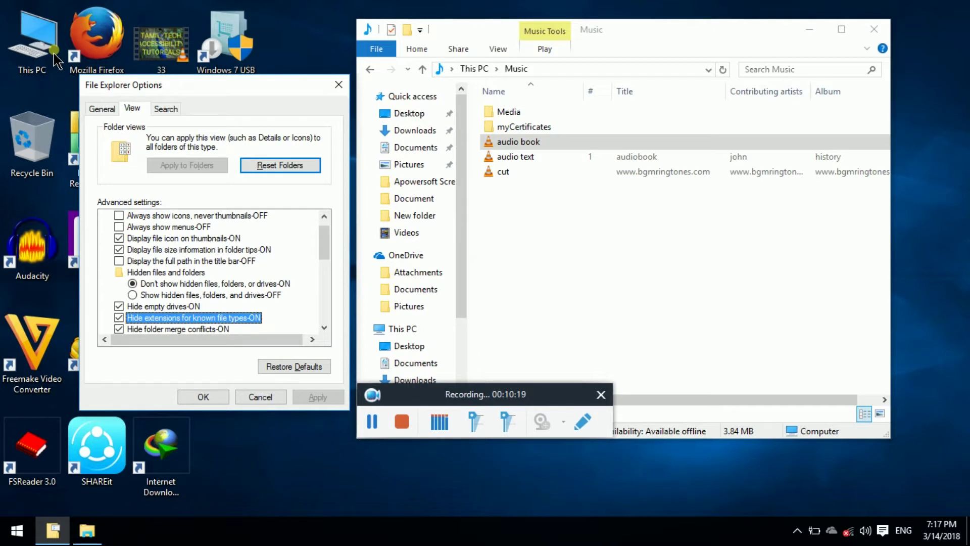
{"action": "key", "text": "Down"}
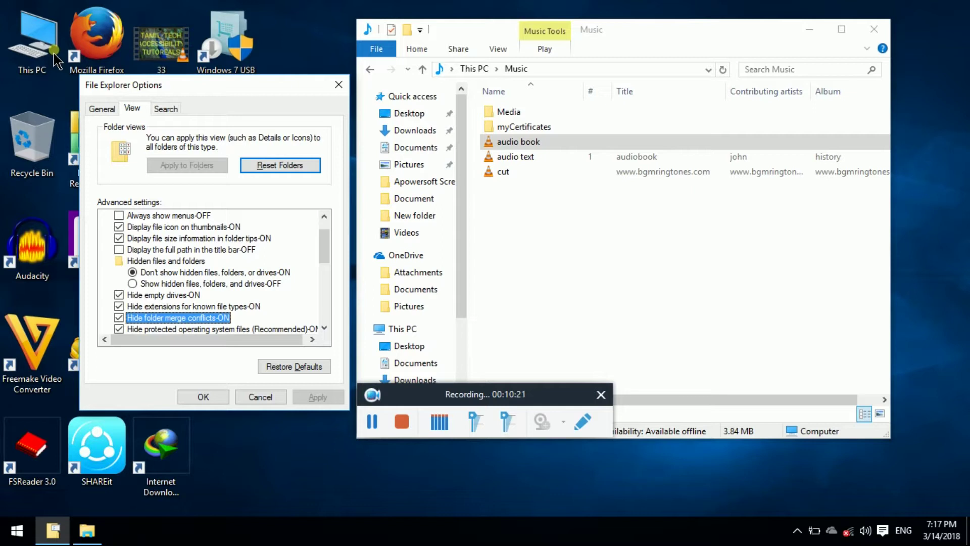
{"action": "key", "text": "Down"}
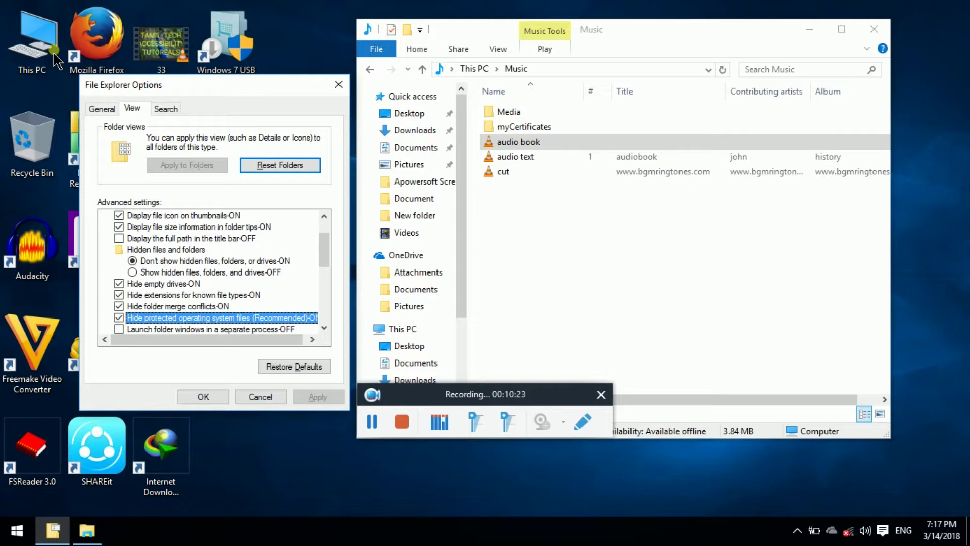
{"action": "key", "text": "h"}
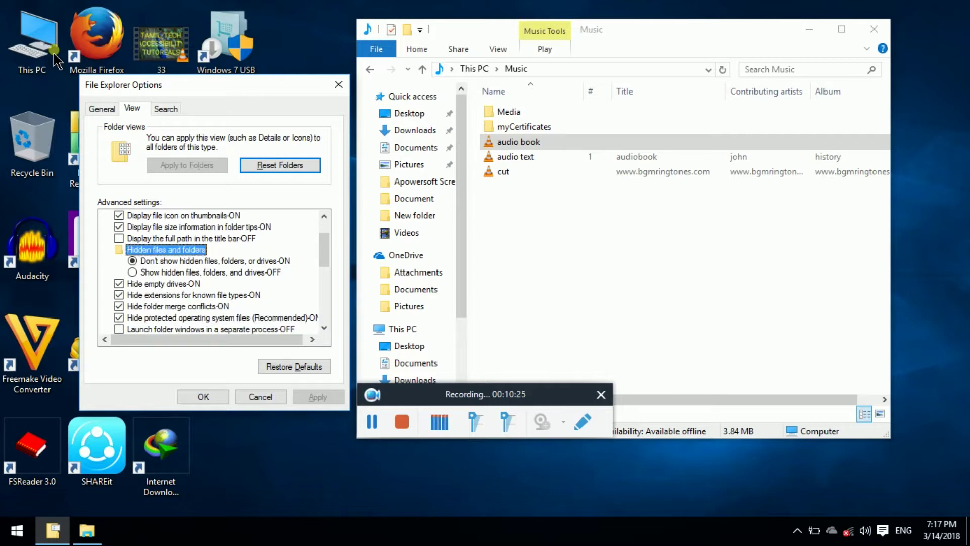
{"action": "key", "text": "h"}
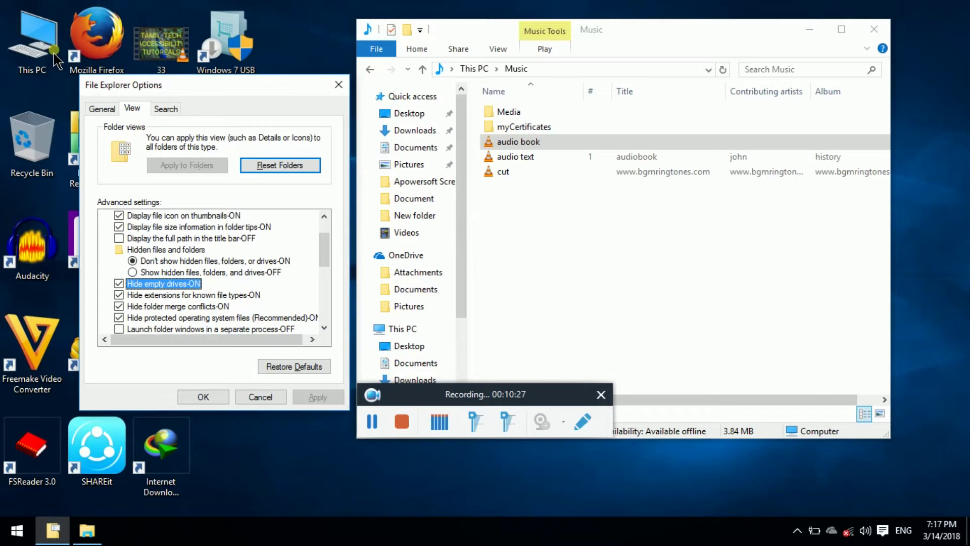
{"action": "key", "text": "h"}
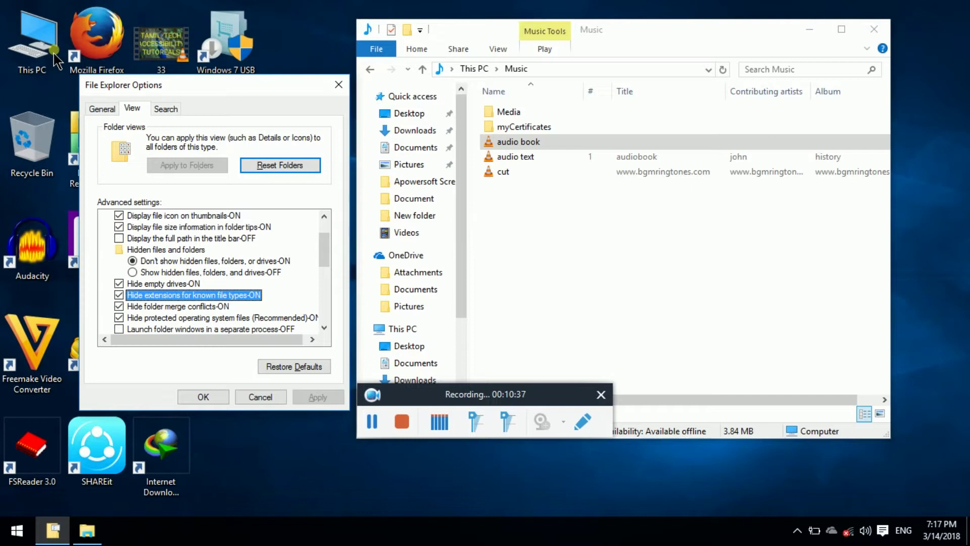
{"action": "key", "text": "space"}
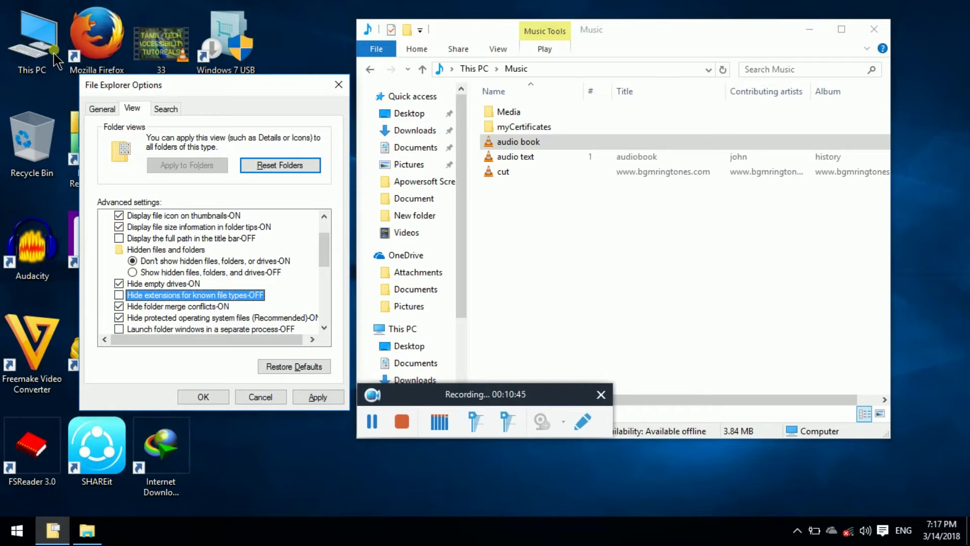
{"action": "key", "text": "Tab"}
{"action": "key", "text": "Tab"}
{"action": "key", "text": "Tab"}
{"action": "key", "text": "Tab"}
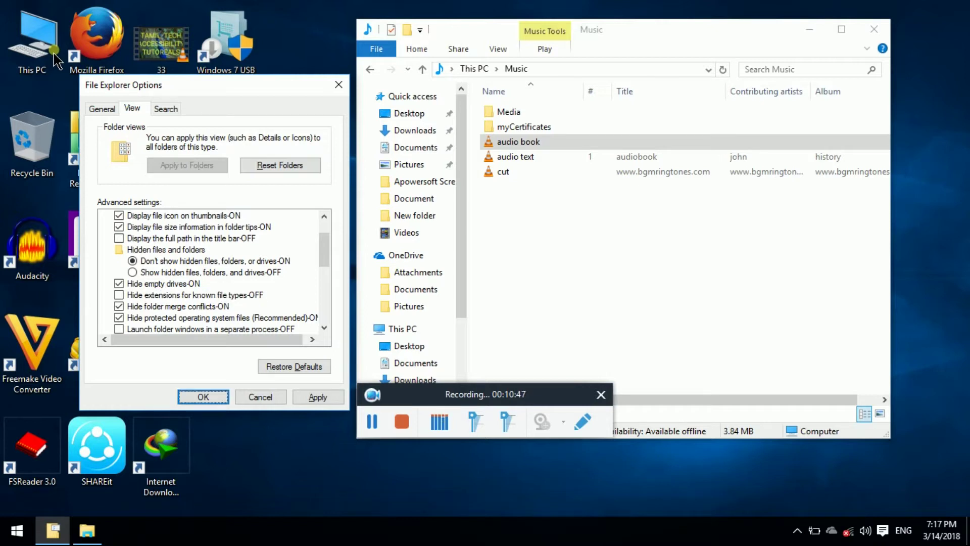
{"action": "key", "text": "Return"}
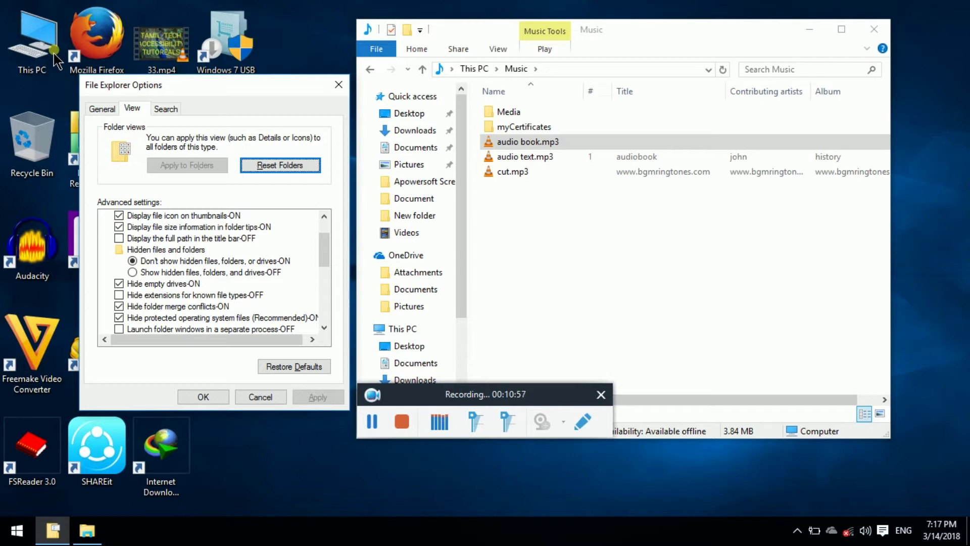
Switch to the Music folder and check how the audio book file's name is shown with extensions enabled
{"action": "key", "text": "alt+Tab"}
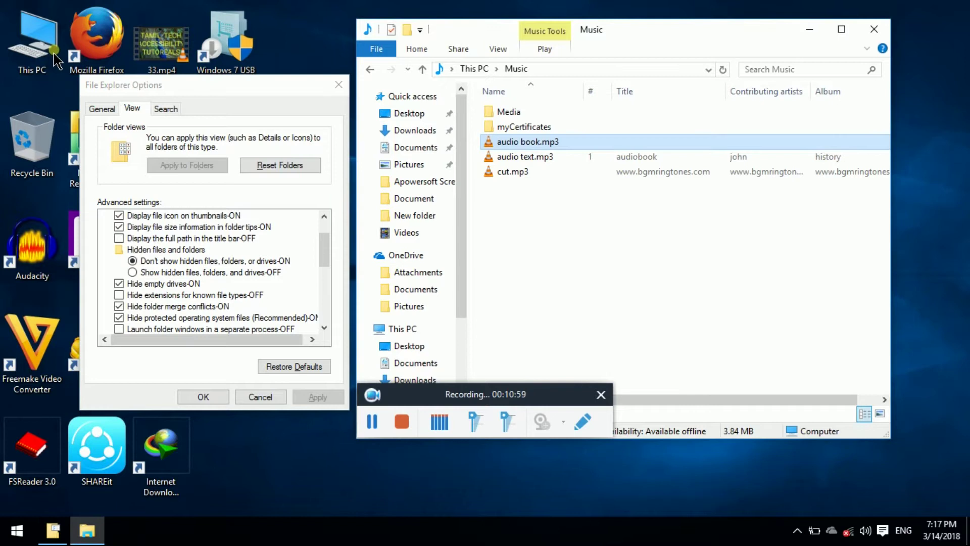
{"action": "key", "text": "Up"}
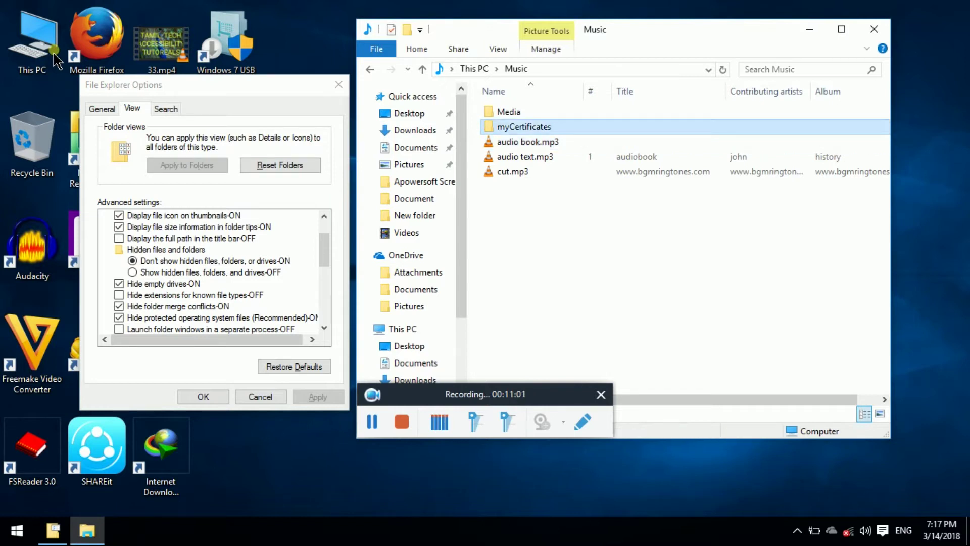
{"action": "key", "text": "Down"}
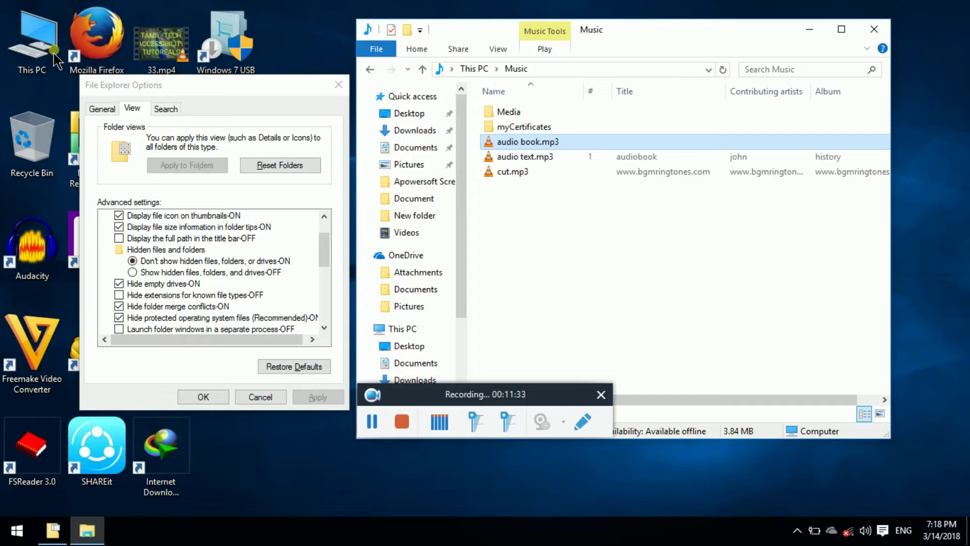
Create a new folder with the default name in the Music folder and permanently delete it
{"action": "key", "text": "alt"}
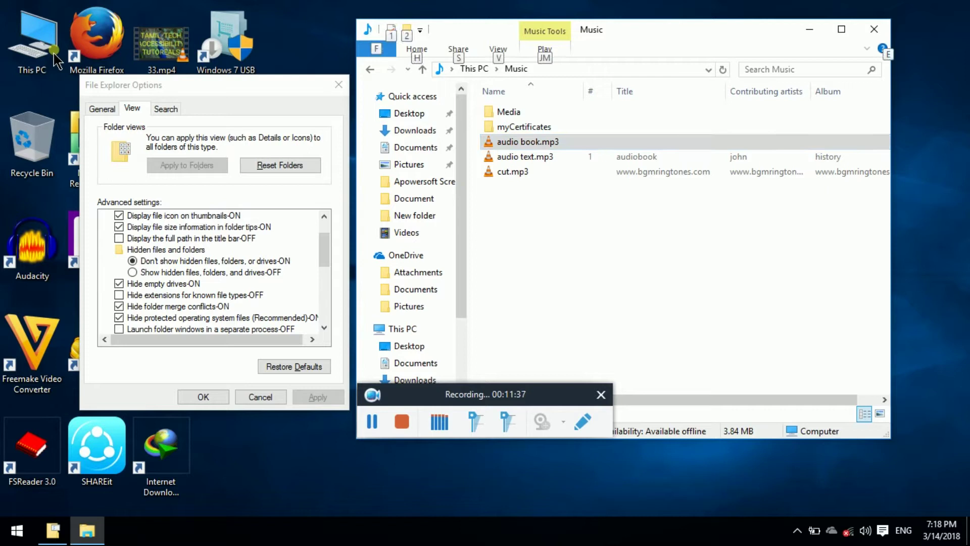
{"action": "key", "text": "Escape"}
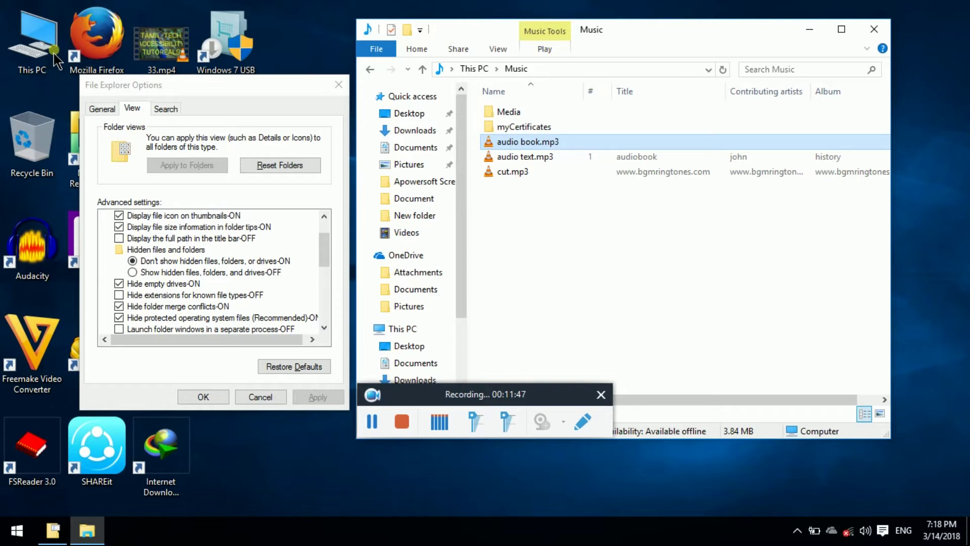
{"action": "key", "text": "ctrl+shift+n"}
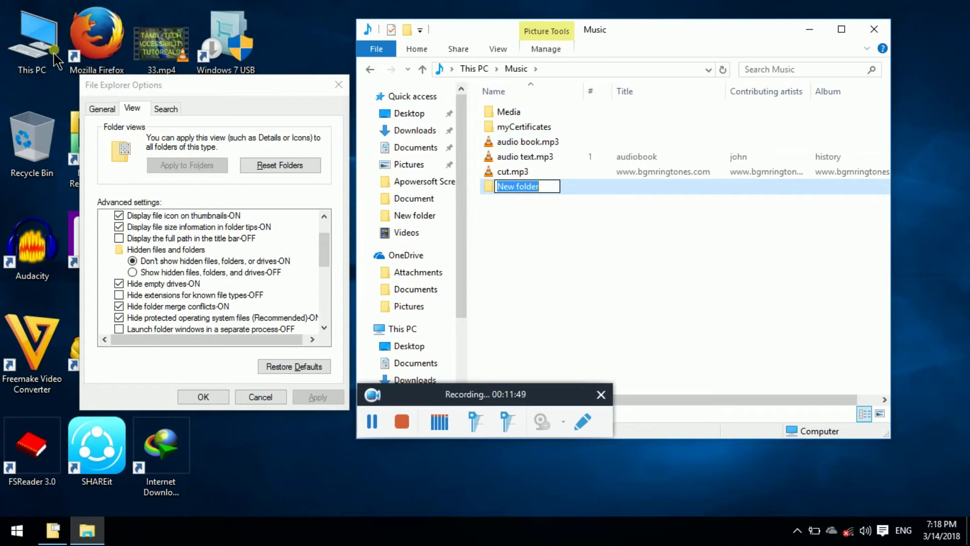
{"action": "key", "text": "Return"}
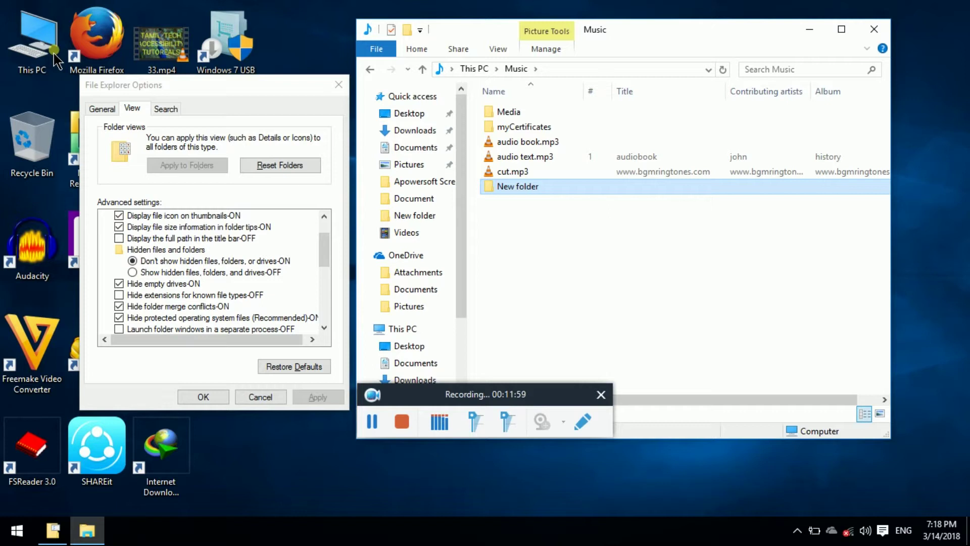
{"action": "key", "text": "shift+Delete"}
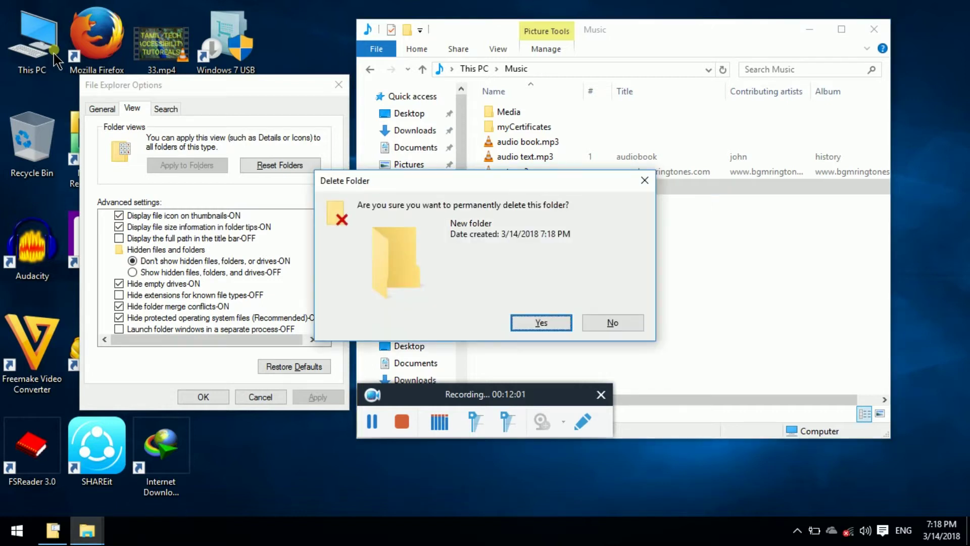
{"action": "key", "text": "Return"}
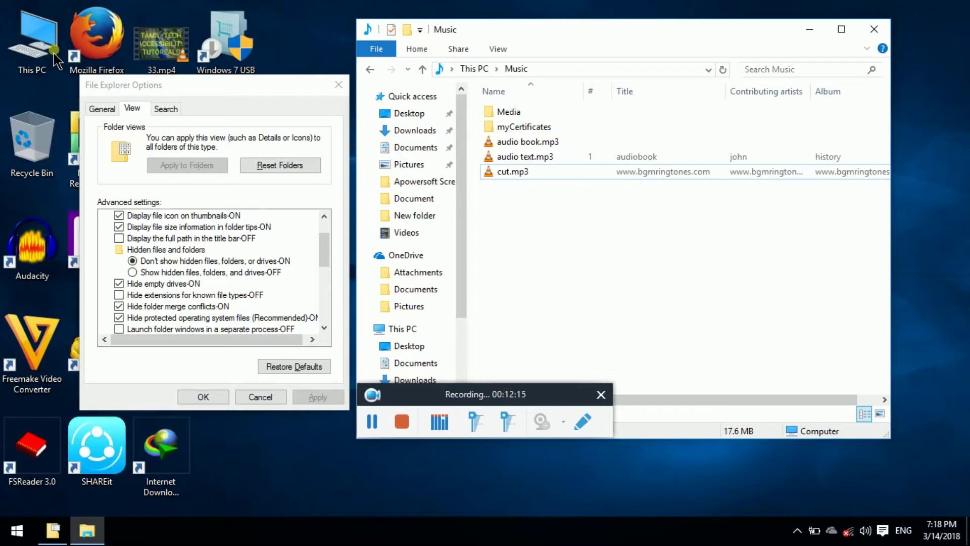
Select audio book.mp3 in the Music folder and open its properties
{"action": "key", "text": "alt+Return"}
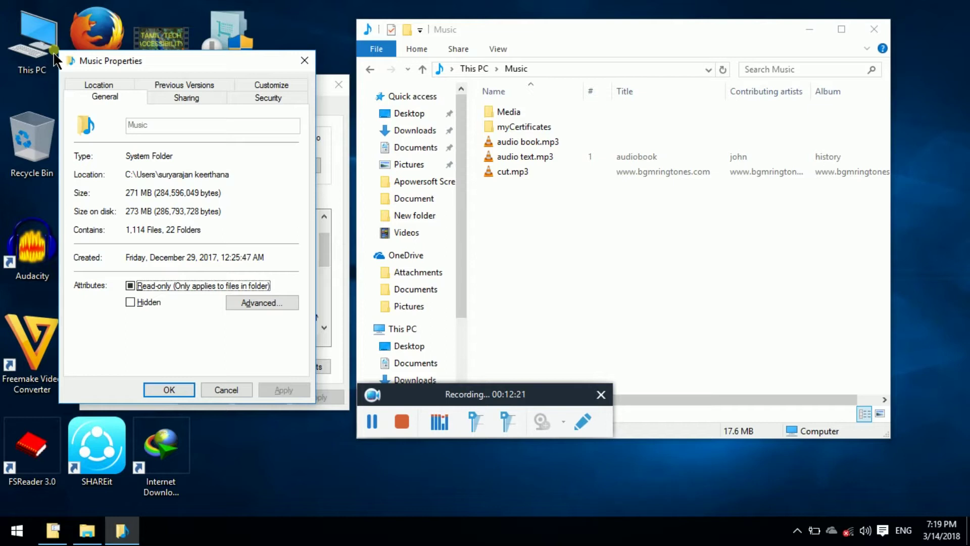
{"action": "key", "text": "Escape"}
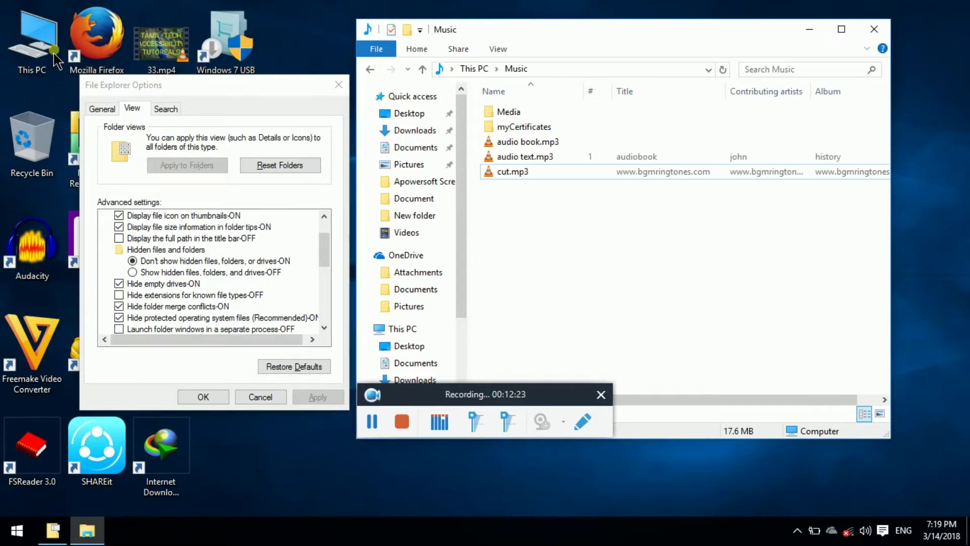
{"action": "key", "text": "Up"}
{"action": "key", "text": "Down"}
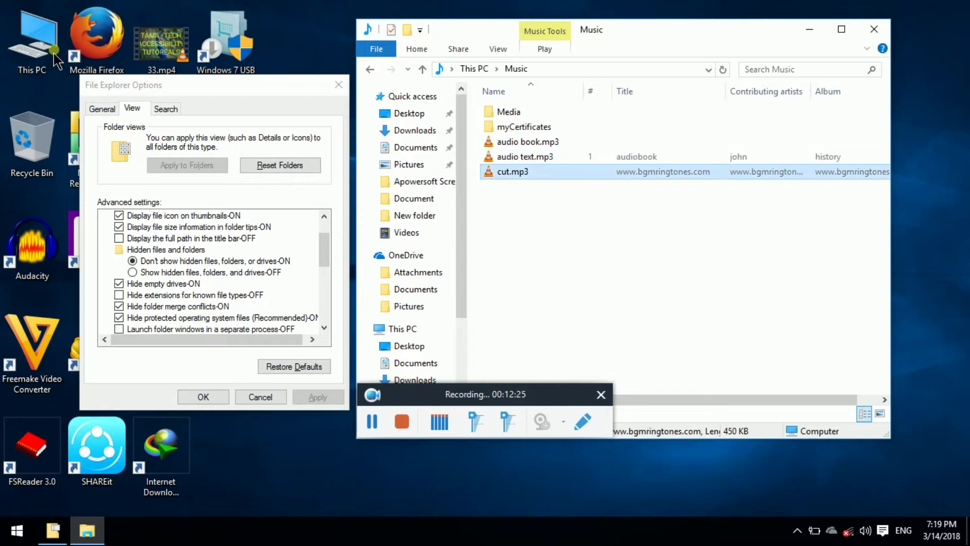
{"action": "key", "text": "Up"}
{"action": "key", "text": "Up"}
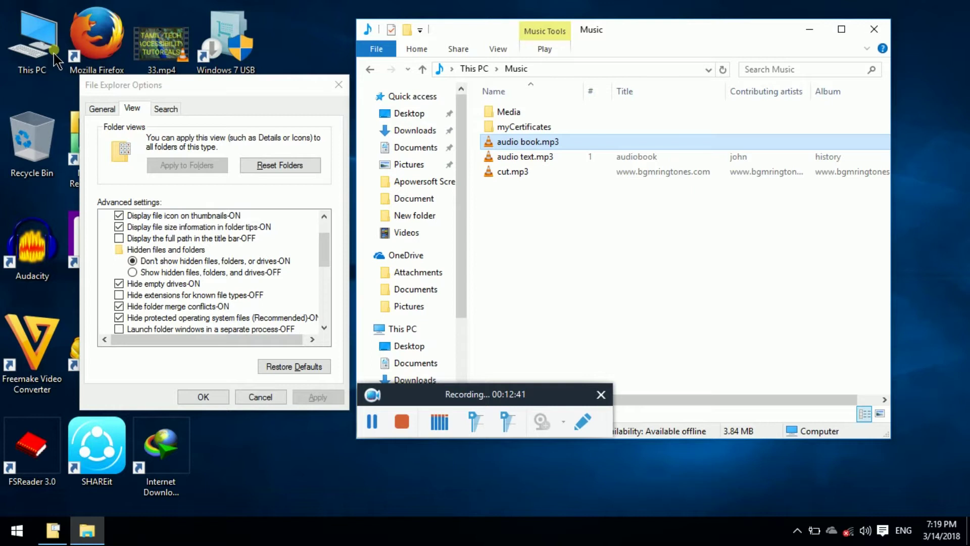
{"action": "key", "text": "alt"}
{"action": "key", "text": "alt"}
{"action": "key", "text": "alt+Return"}
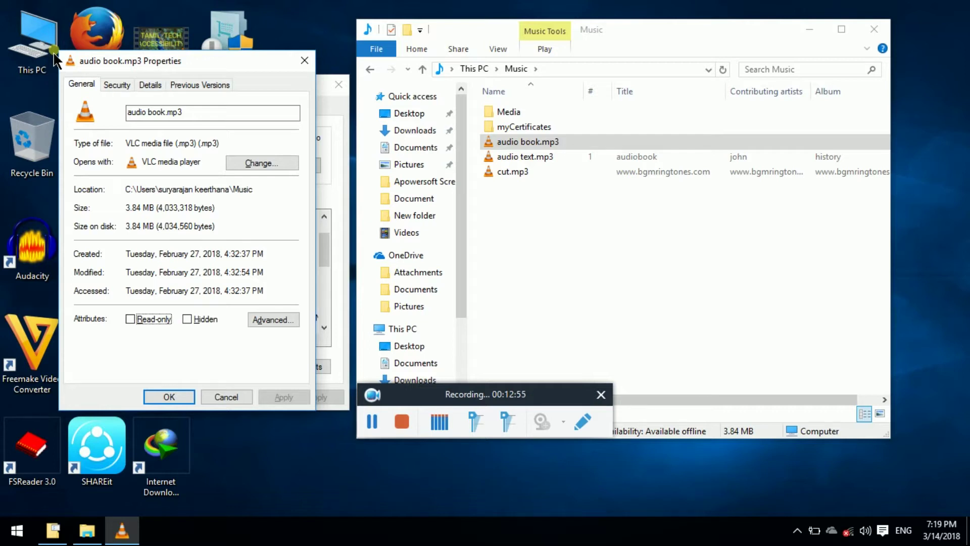
Turn on the Hidden attribute for audio book.mp3, apply it, and close the file's properties
{"action": "key", "text": "Tab"}
{"action": "key", "text": "space"}
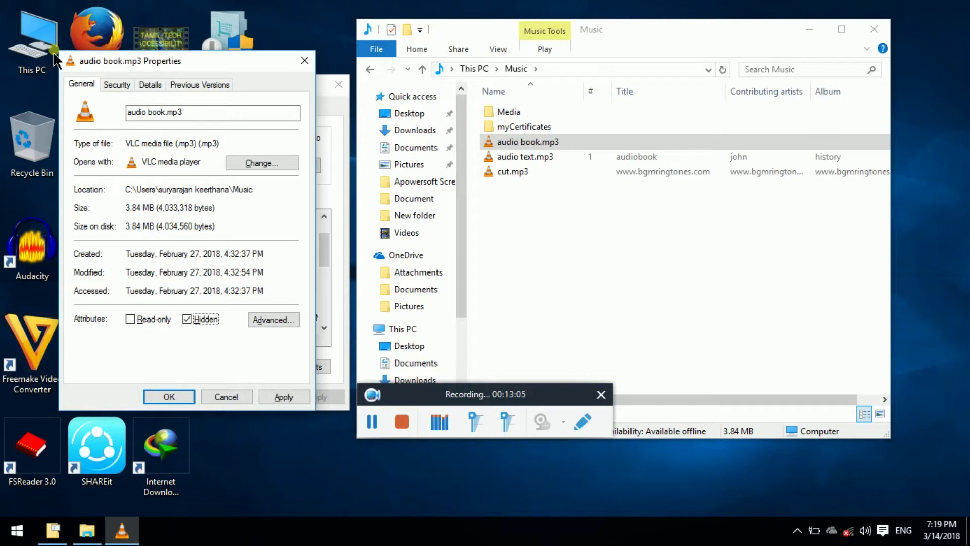
{"action": "key", "text": "Tab"}
{"action": "key", "text": "Tab"}
{"action": "key", "text": "Tab"}
{"action": "key", "text": "Tab"}
{"action": "key", "text": "space"}
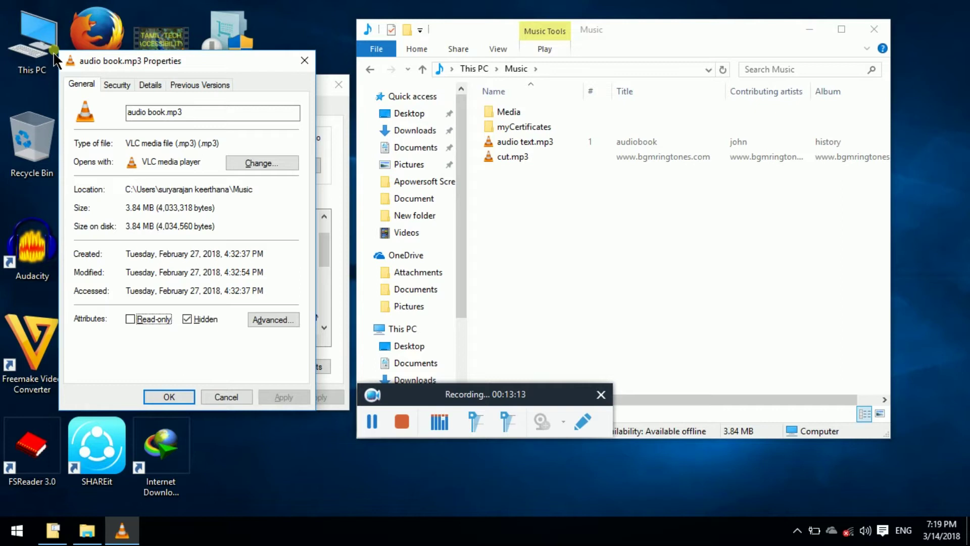
{"action": "key", "text": "Tab"}
{"action": "key", "text": "Tab"}
{"action": "key", "text": "shift+Tab"}
{"action": "key", "text": "Return"}
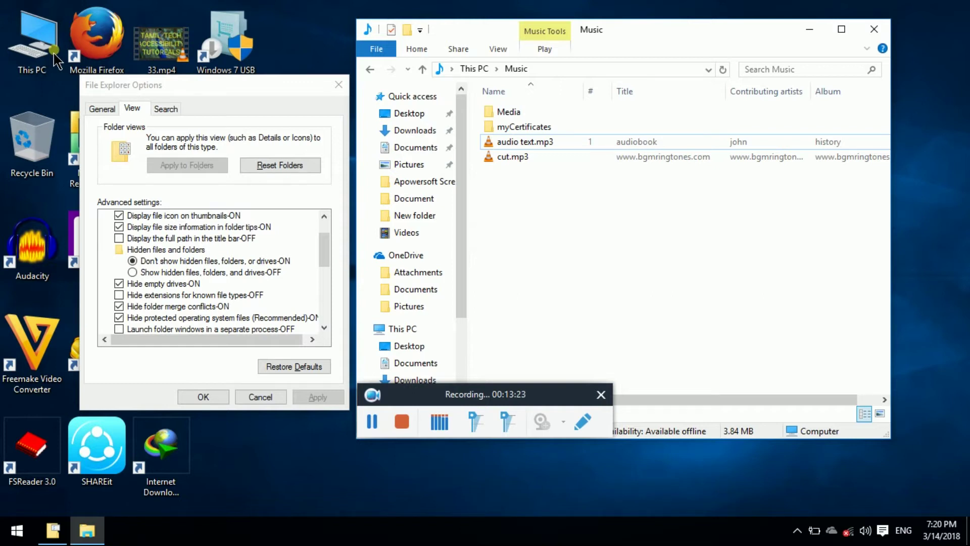
Check the remaining audio files in the Music folder with audio book.mp3 set as hidden
{"action": "key", "text": "Up"}
{"action": "key", "text": "Down"}
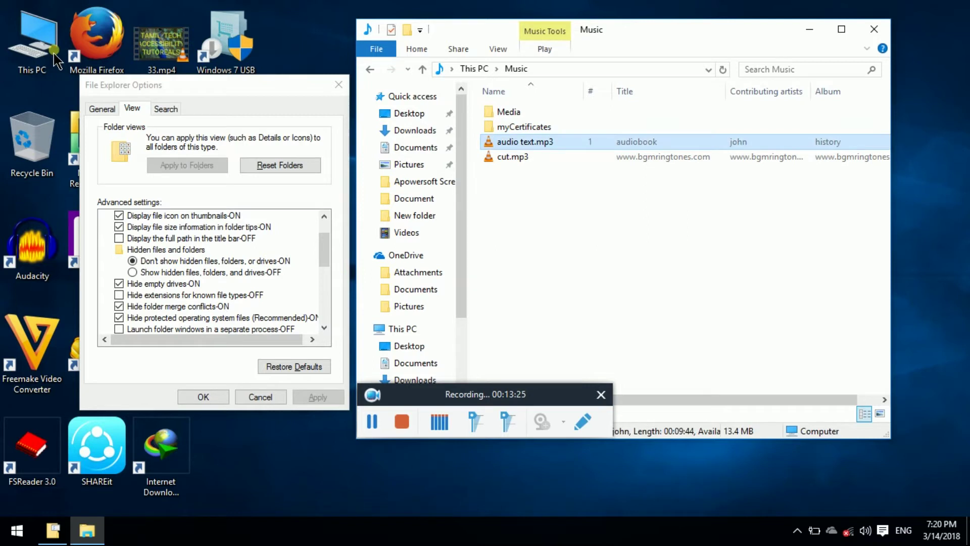
{"action": "key", "text": "Down"}
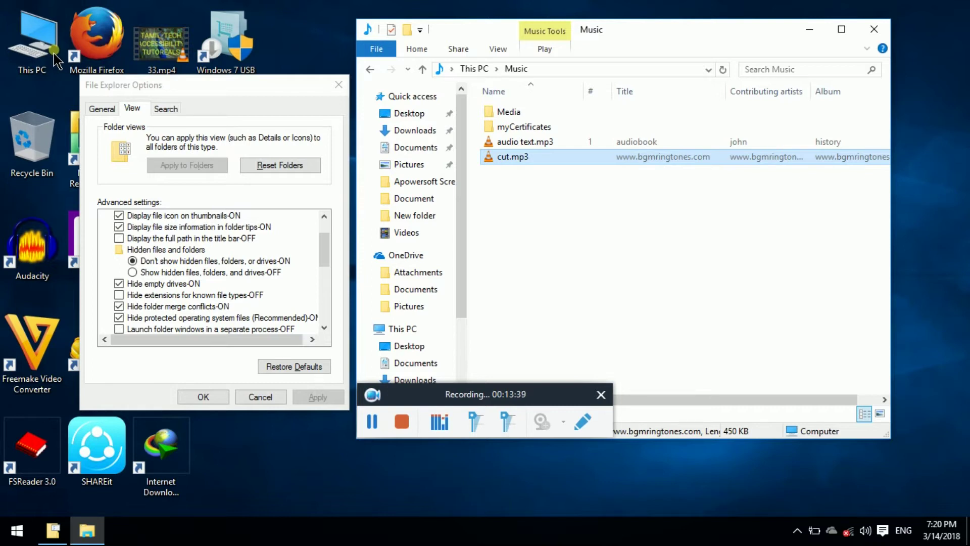
Return to File Explorer Options and select Don't show hidden files, folders, or drives under Hidden files and folders
{"action": "key", "text": "alt+Tab"}
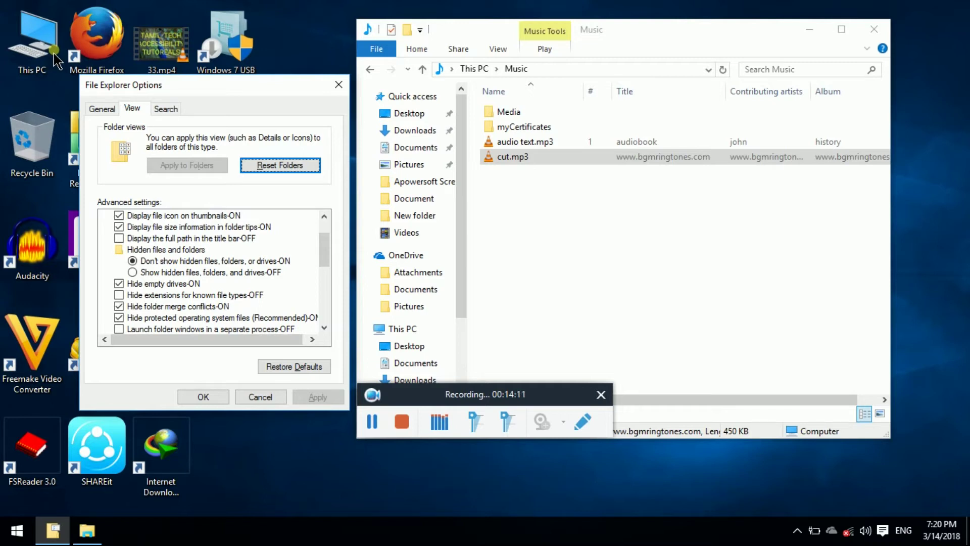
{"action": "key", "text": "Tab"}
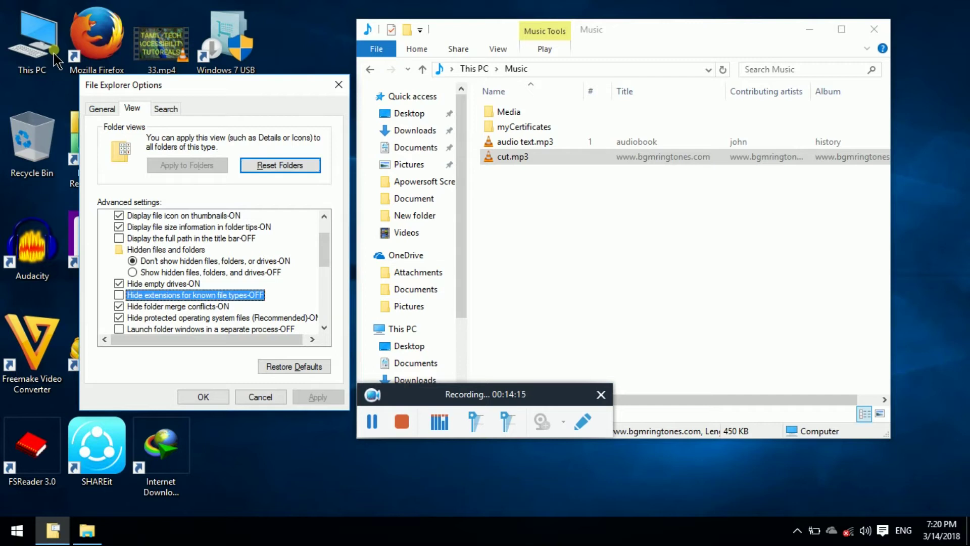
{"action": "key", "text": "alt+Tab"}
{"action": "key", "text": "Tab"}
{"action": "key", "text": "shift+Tab"}
{"action": "key", "text": "Home"}
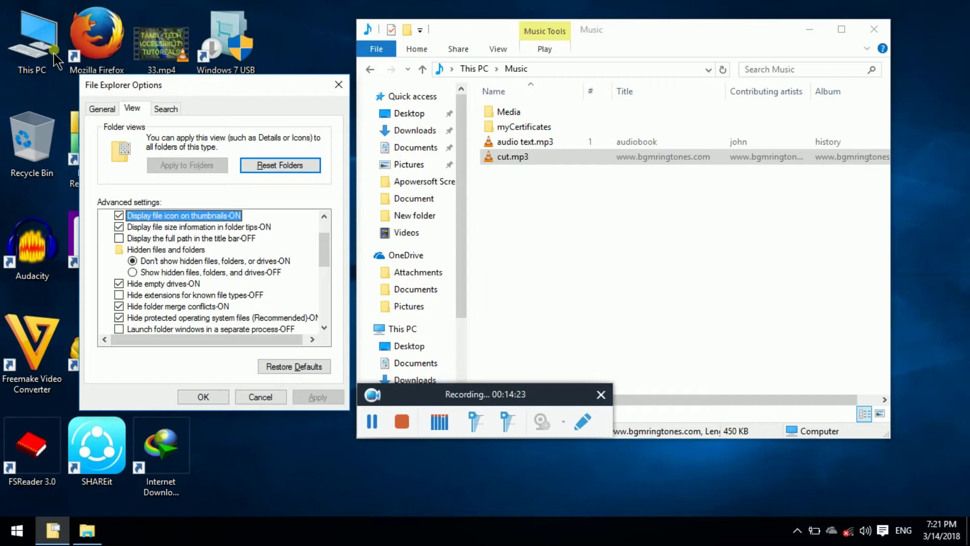
{"action": "key", "text": "Down"}
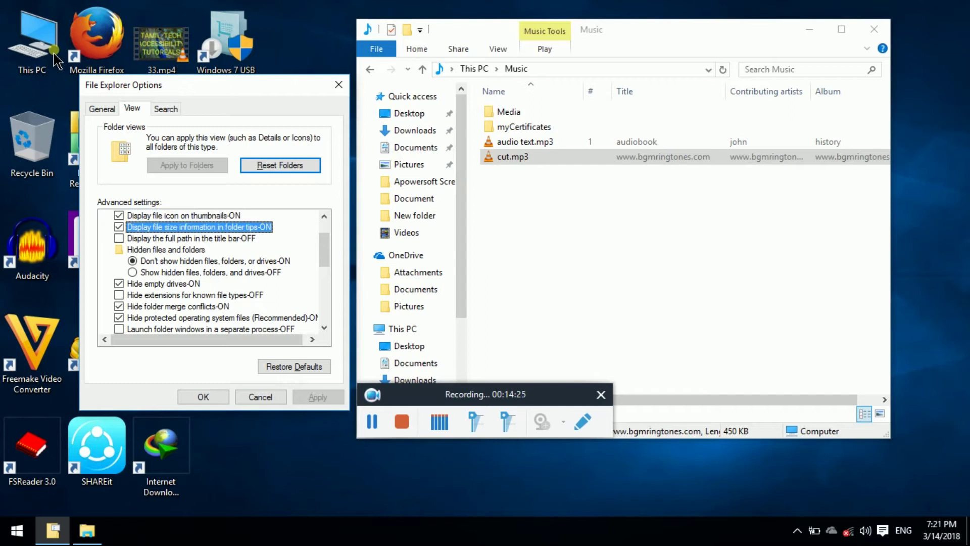
{"action": "key", "text": "Down"}
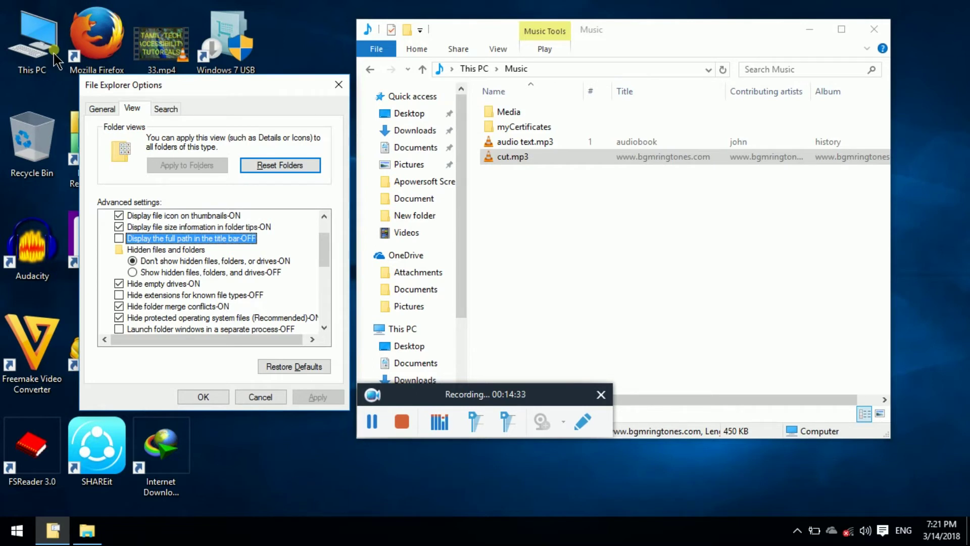
{"action": "key", "text": "Down"}
{"action": "key", "text": "Down"}
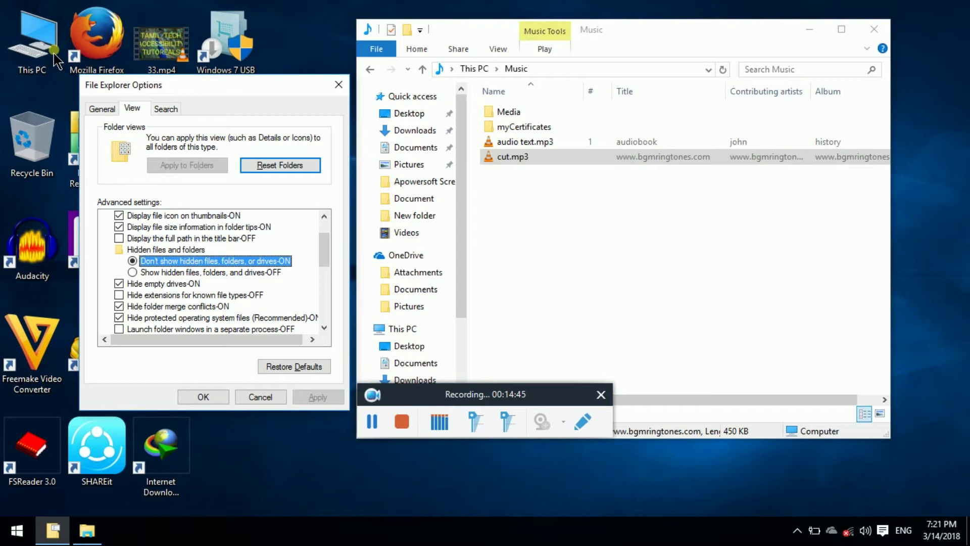
{"action": "key", "text": "space"}
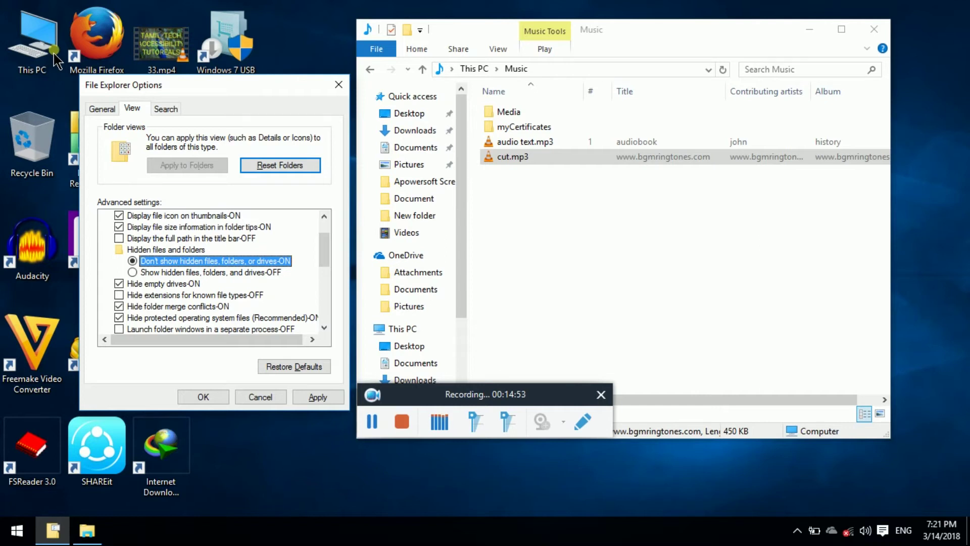
Switch the Hidden files and folders setting to Show hidden files, folders, and drives, and apply the change
{"action": "key", "text": "Down"}
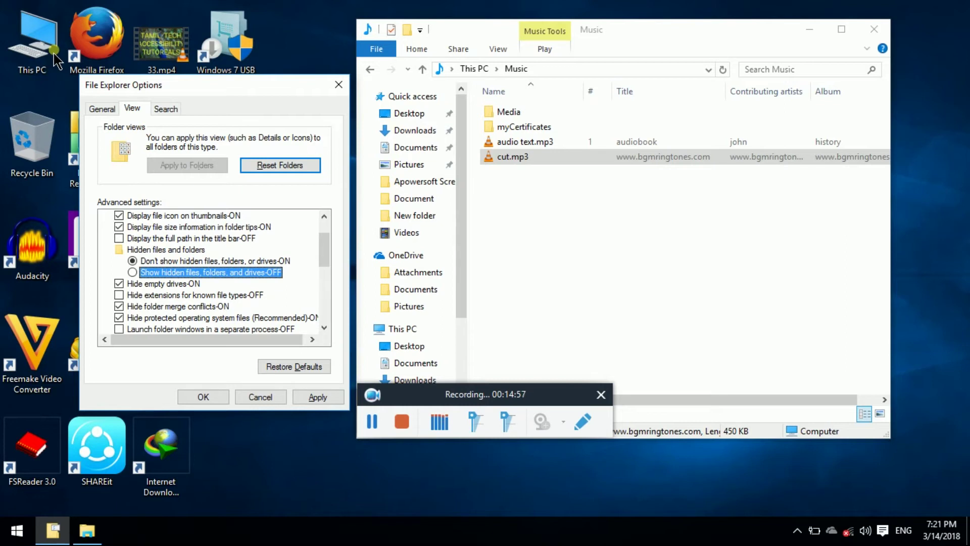
{"action": "key", "text": "Up"}
{"action": "key", "text": "Down"}
{"action": "key", "text": "space"}
{"action": "key", "text": "Up"}
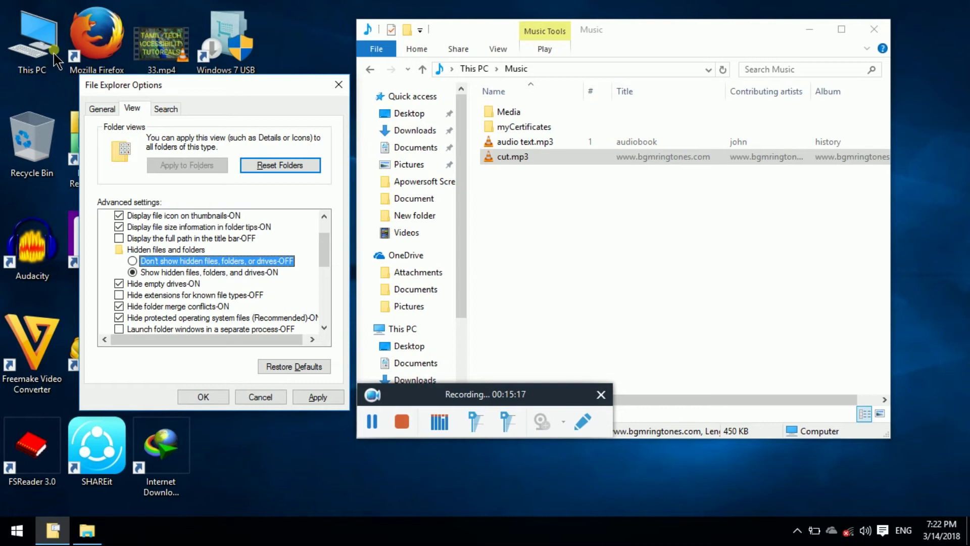
{"action": "key", "text": "Down"}
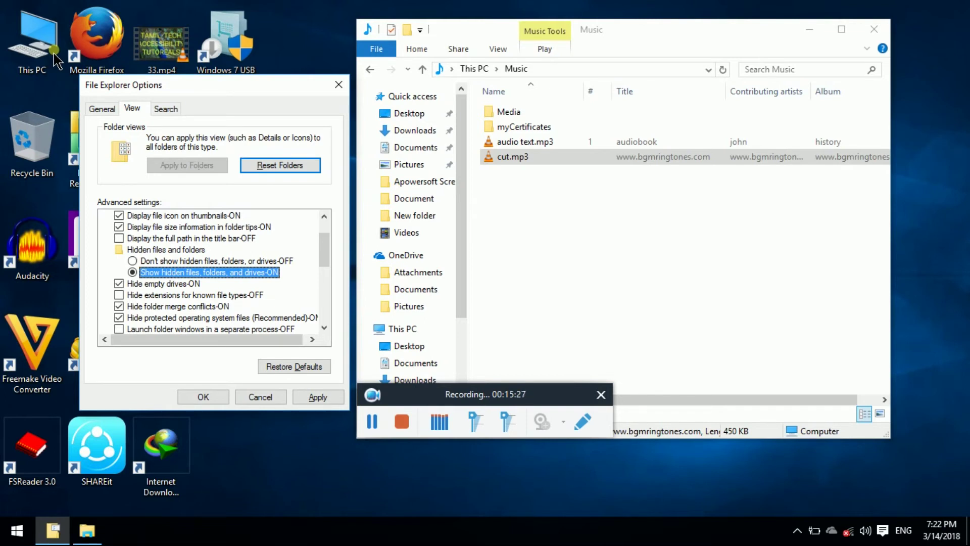
{"action": "key", "text": "Up"}
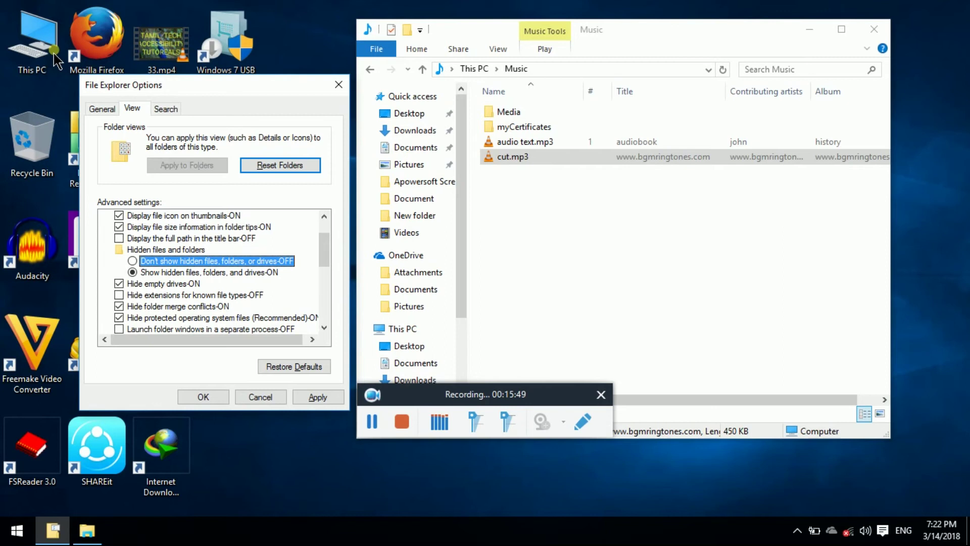
{"action": "key", "text": "Down"}
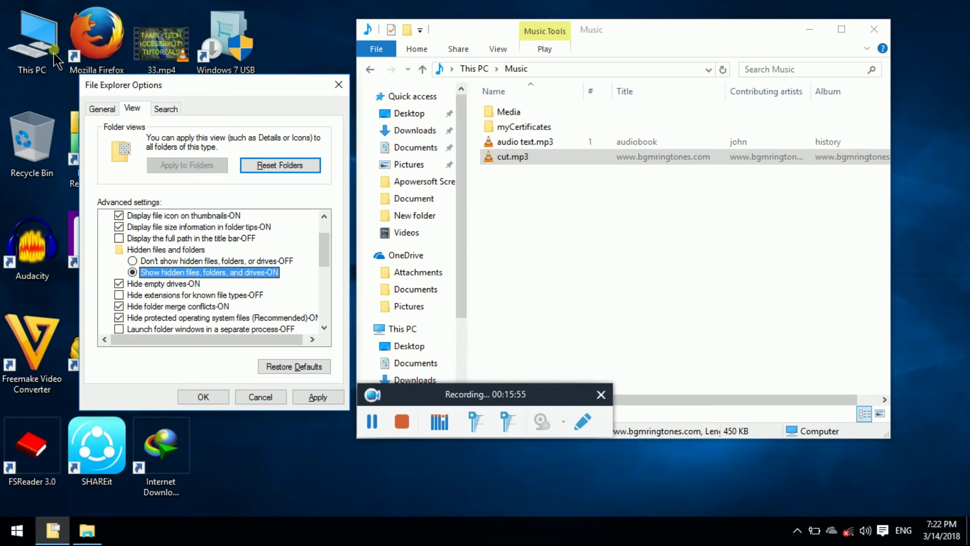
{"action": "key", "text": "Tab"}
{"action": "key", "text": "Tab"}
{"action": "key", "text": "Tab"}
{"action": "key", "text": "Tab"}
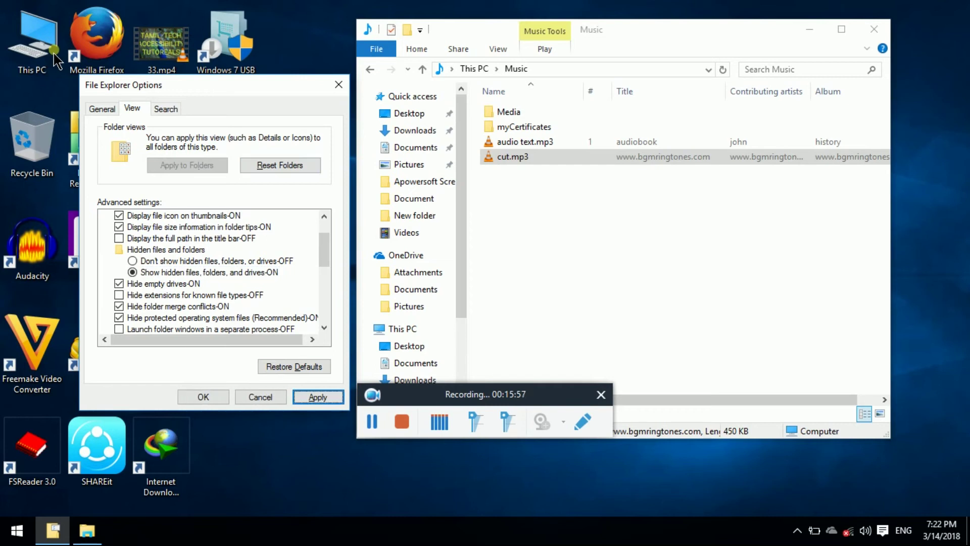
{"action": "key", "text": "Return"}
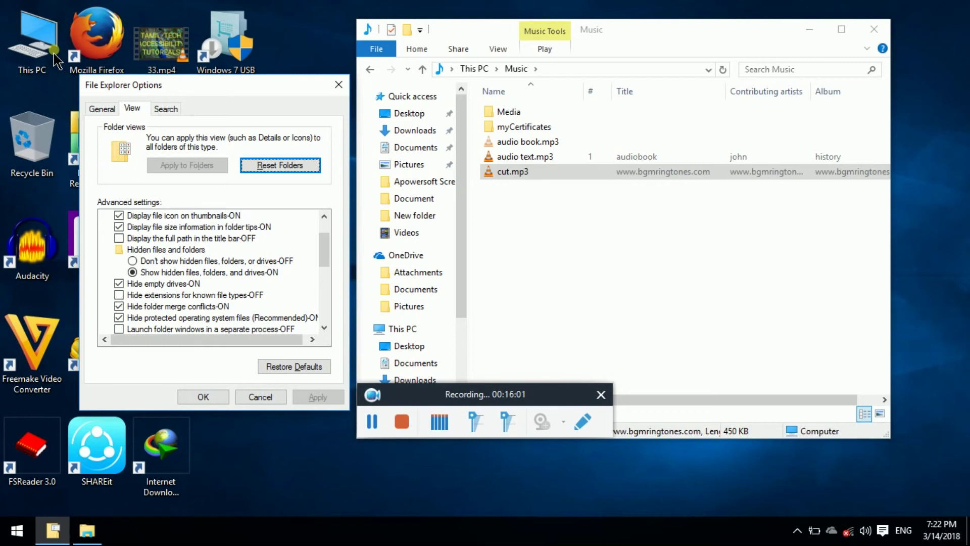
Switch to the Music folder and look for audio book.mp3 among the listed files with hidden items shown
{"action": "key", "text": "alt+Tab"}
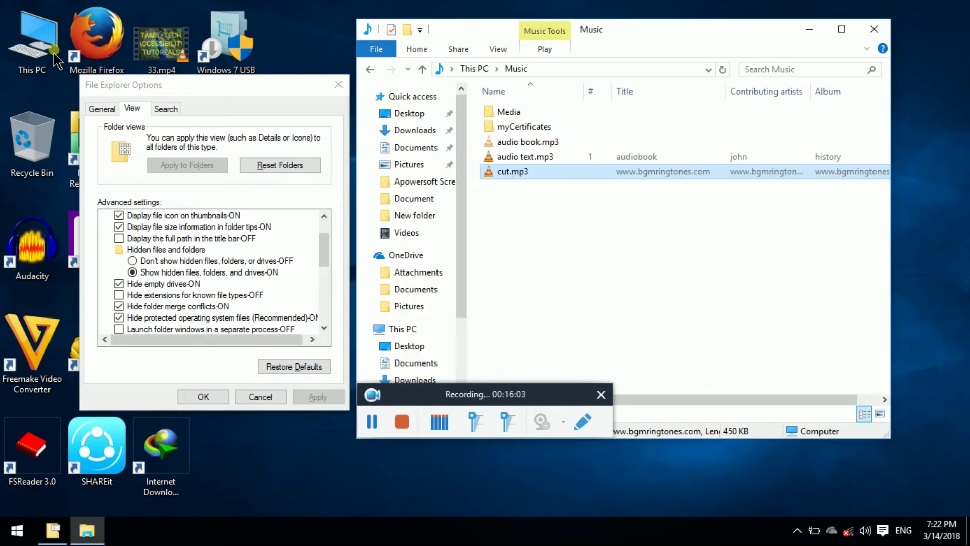
{"action": "key", "text": "Up"}
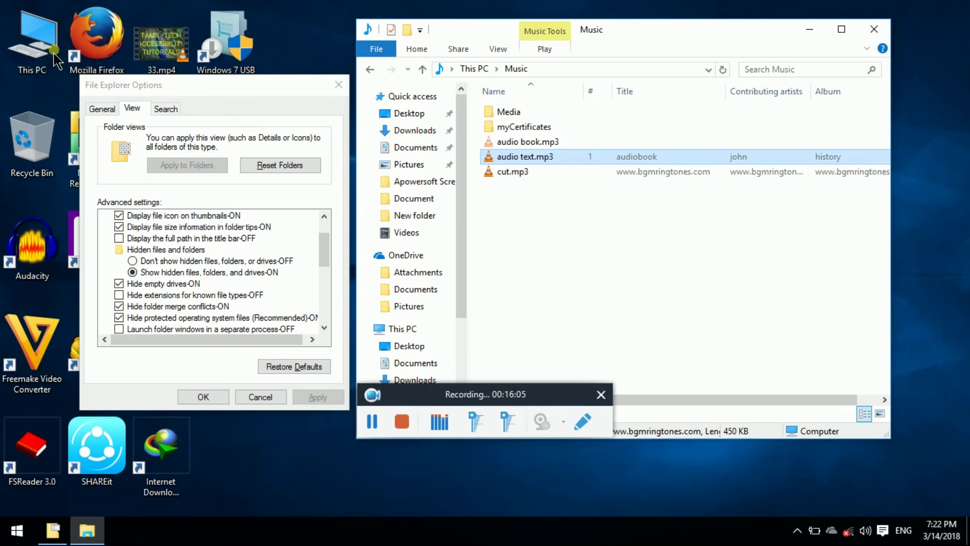
{"action": "key", "text": "Down"}
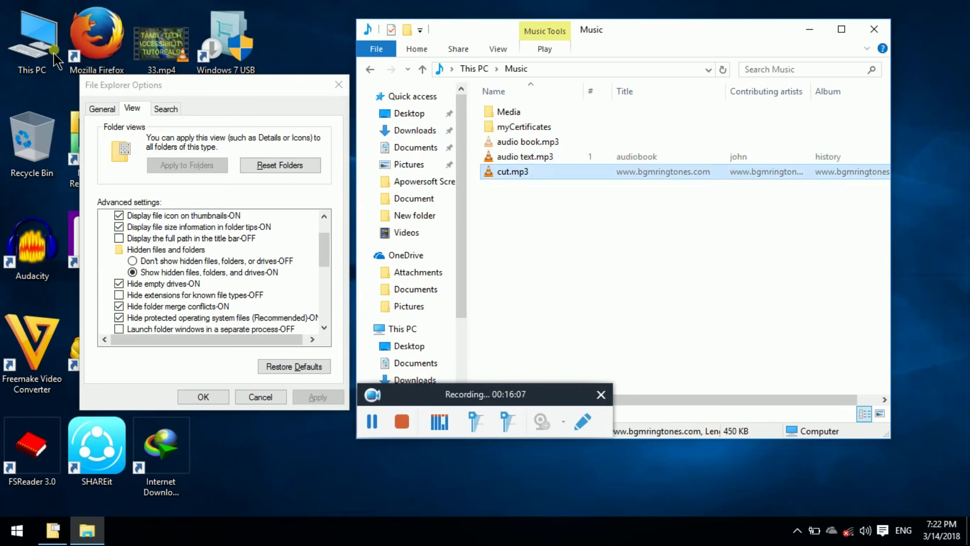
{"action": "key", "text": "Up"}
{"action": "key", "text": "Up"}
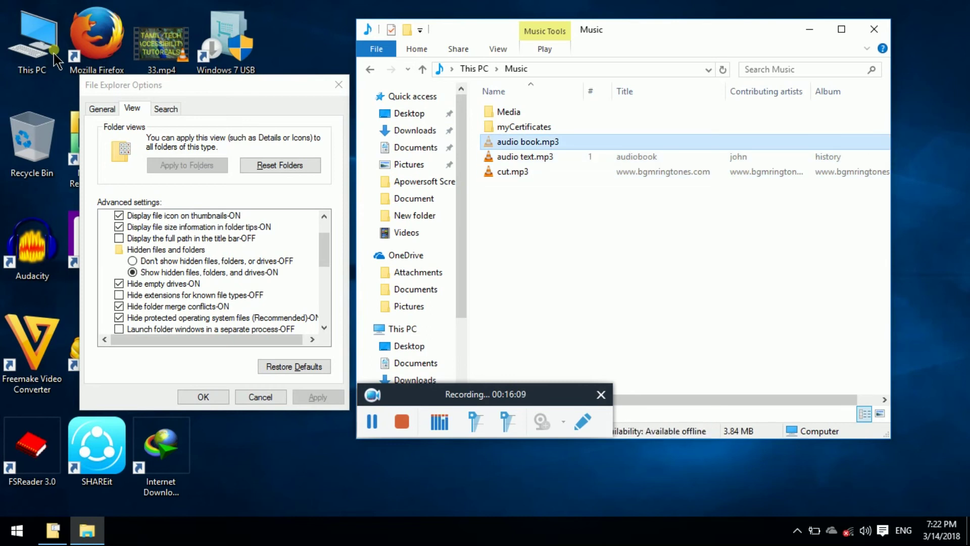